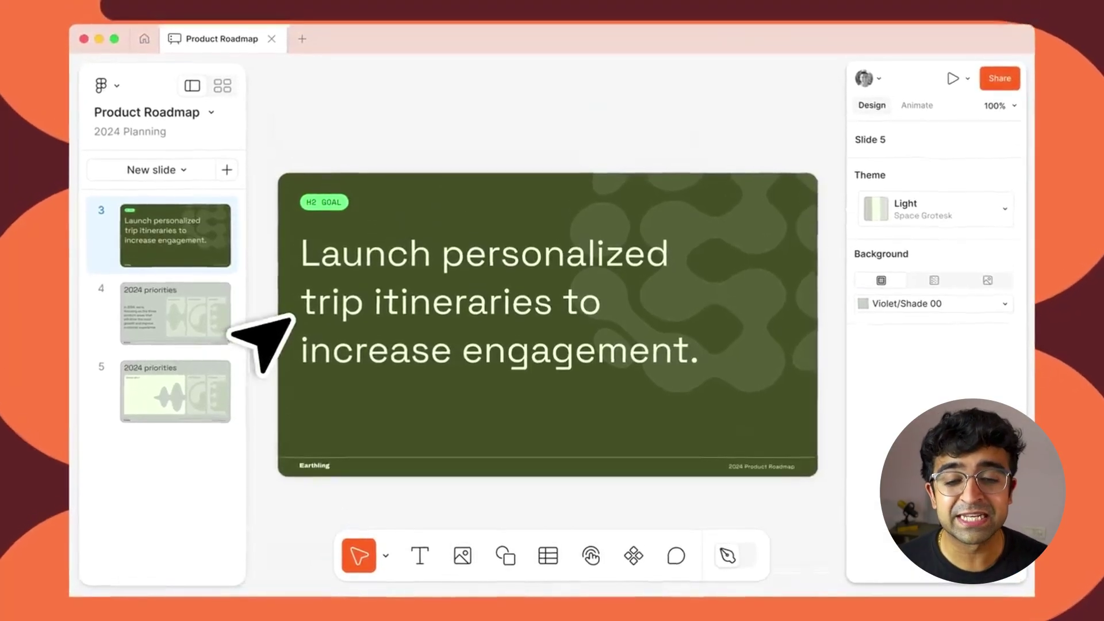
Step: Show slides 4 and 5, the two 2024 priorities slides of the Product Roadmap deck
click(201, 329)
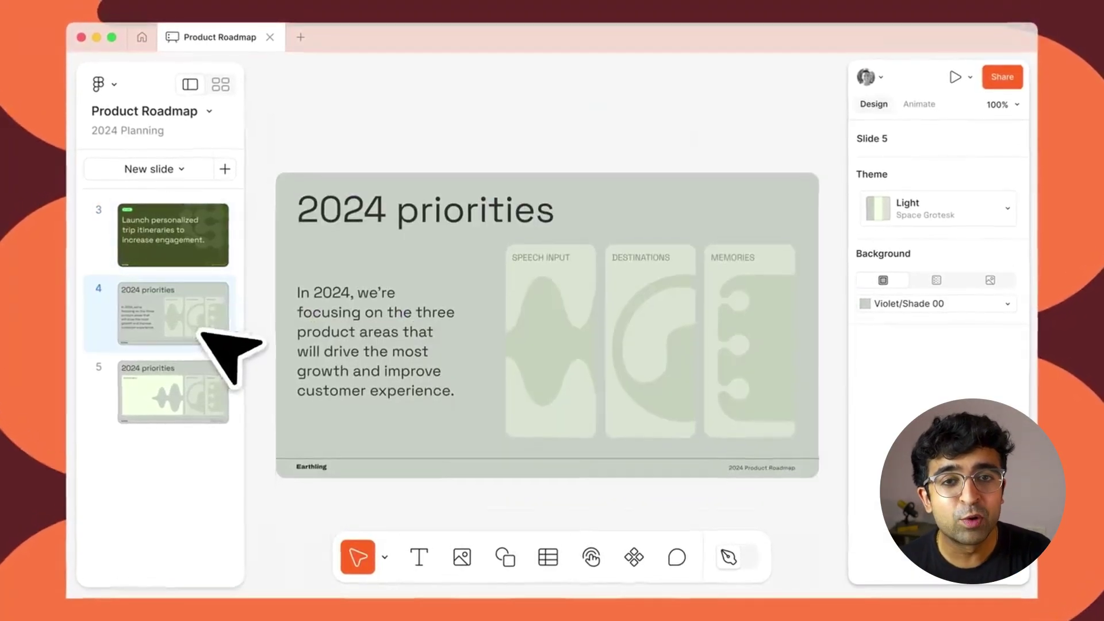
click(204, 410)
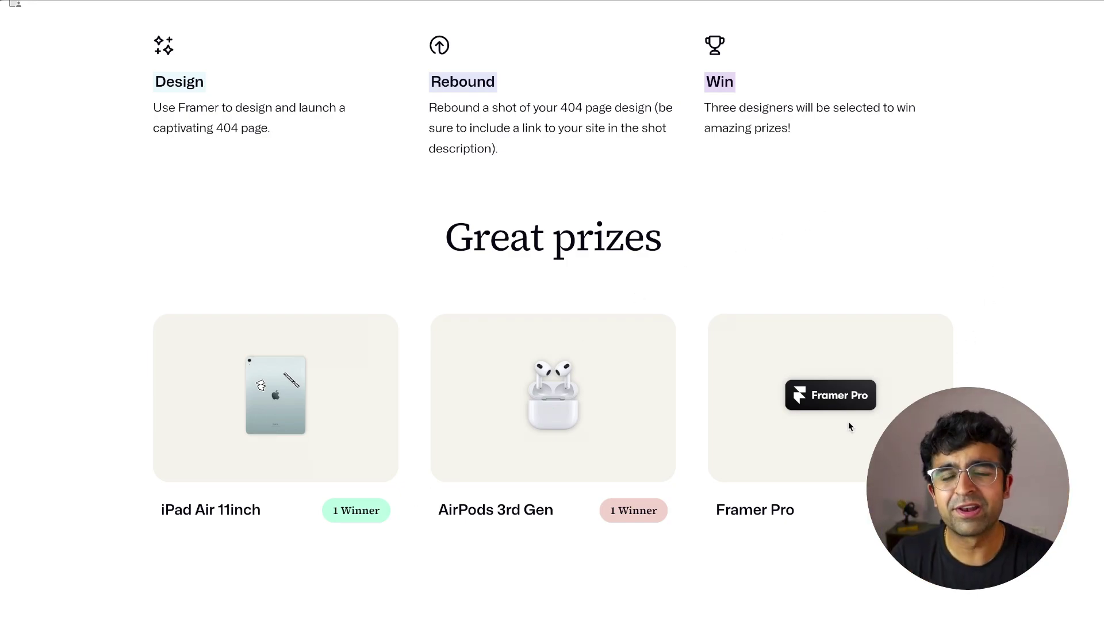
scroll(847, 424, down, 2)
scroll(337, 364, down, 10)
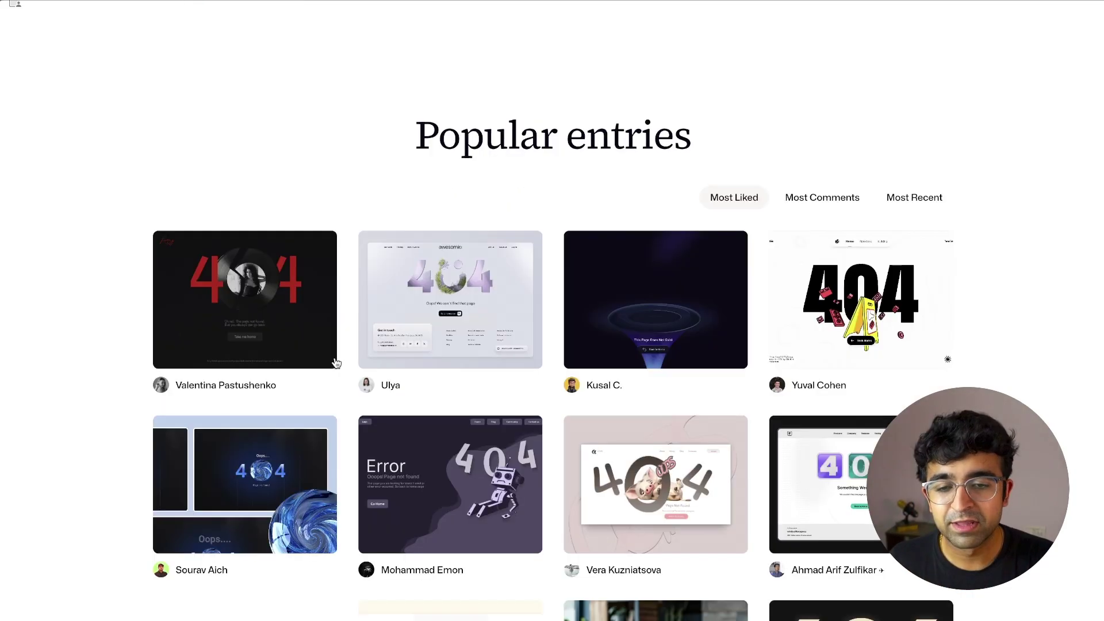
scroll(466, 446, down, 3)
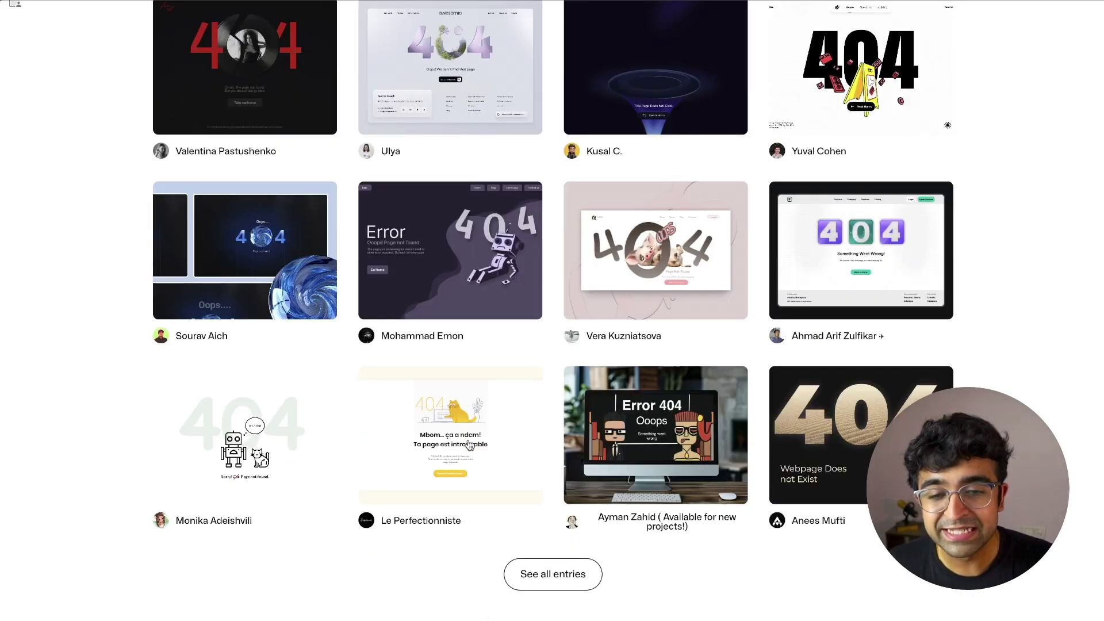
scroll(469, 445, up, 4)
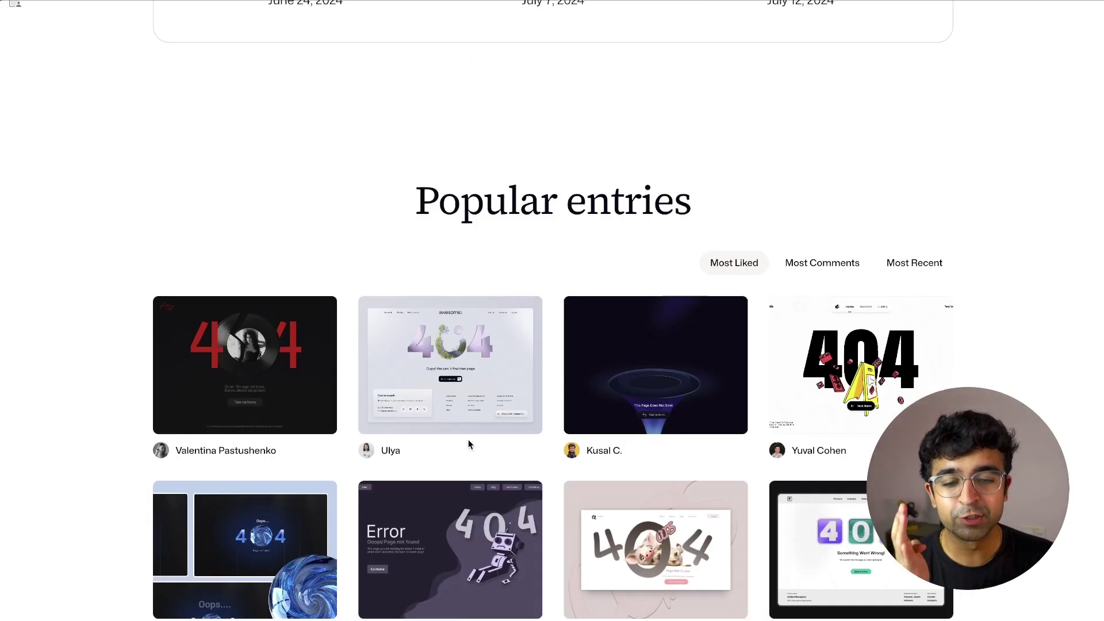
scroll(525, 459, up, 1)
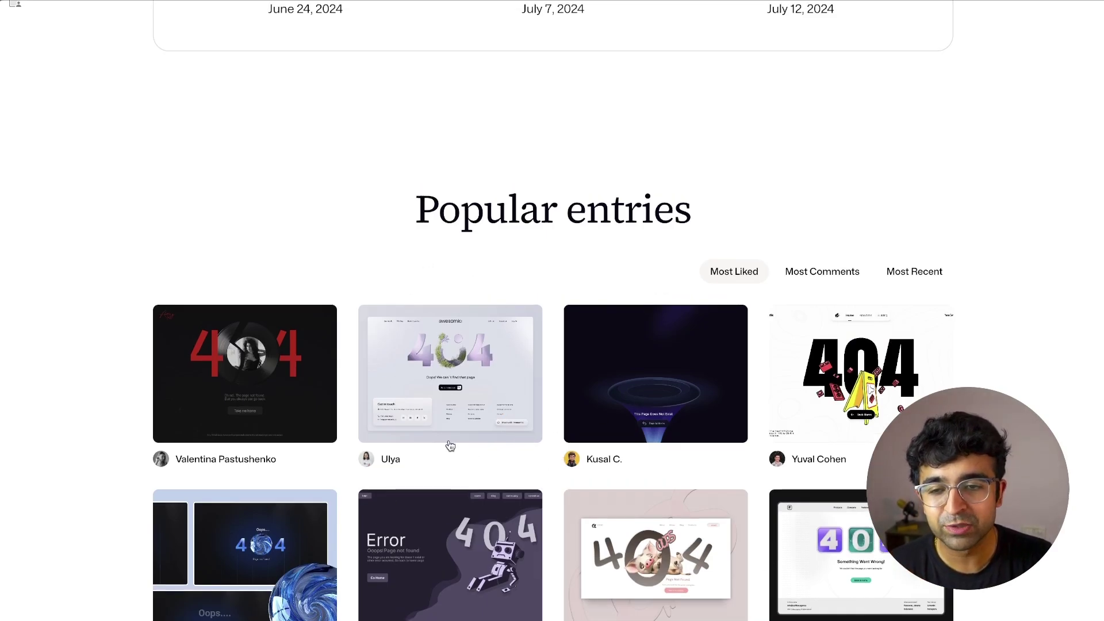
scroll(449, 446, up, 4)
scroll(449, 446, up, 5)
scroll(311, 484, up, 3)
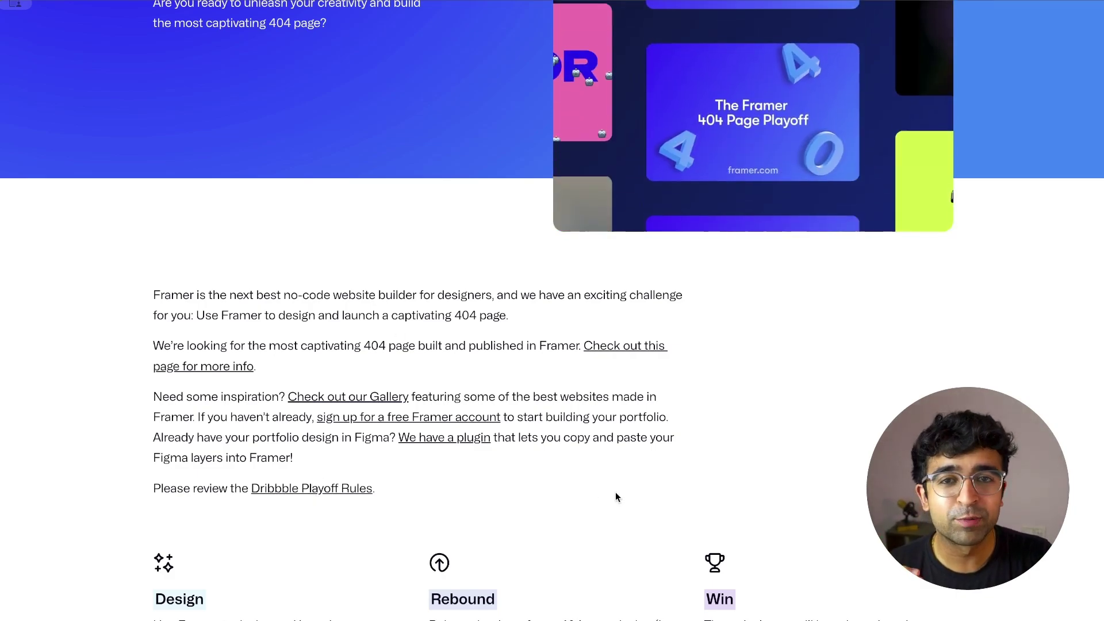
scroll(616, 496, up, 3)
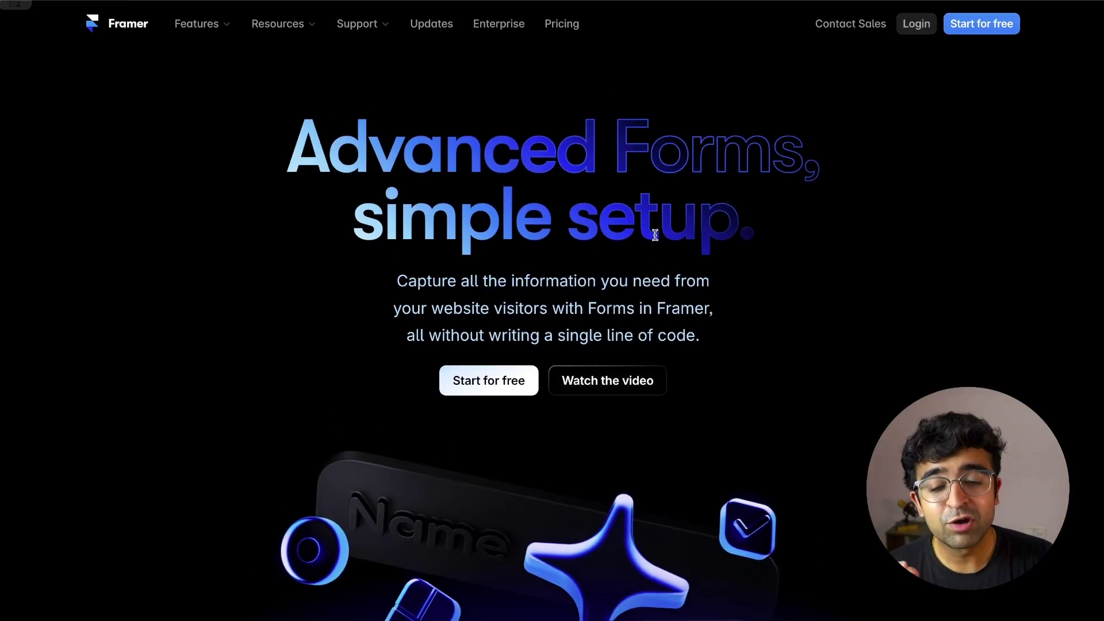
scroll(655, 235, down, 3)
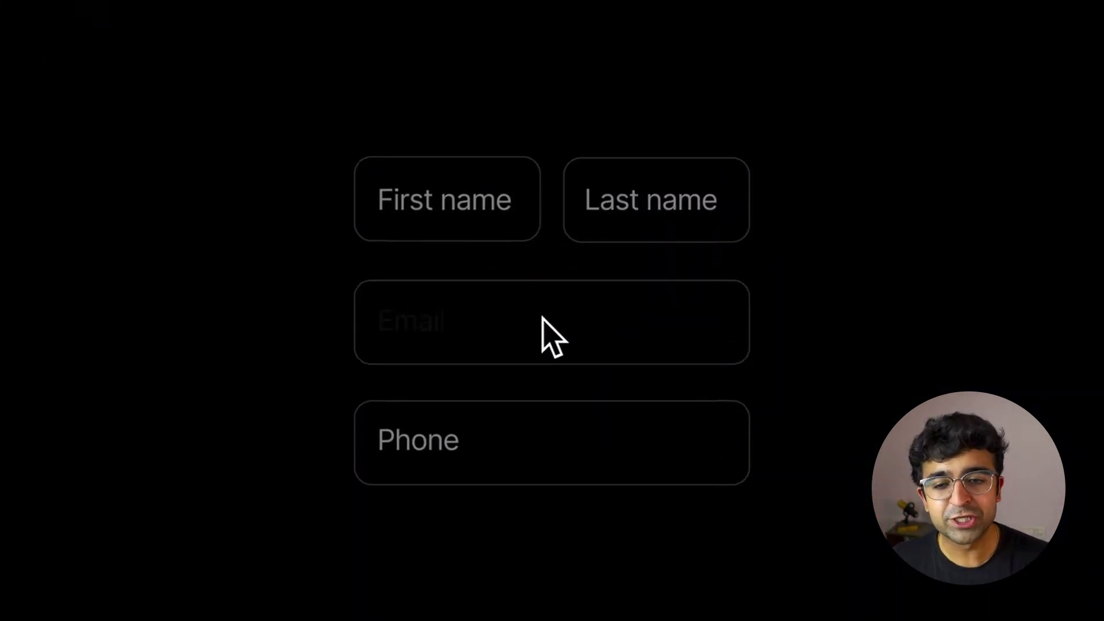
Step: Add an Email field, drop a Form Builder on the hero, and show Send To destinations
click(410, 335)
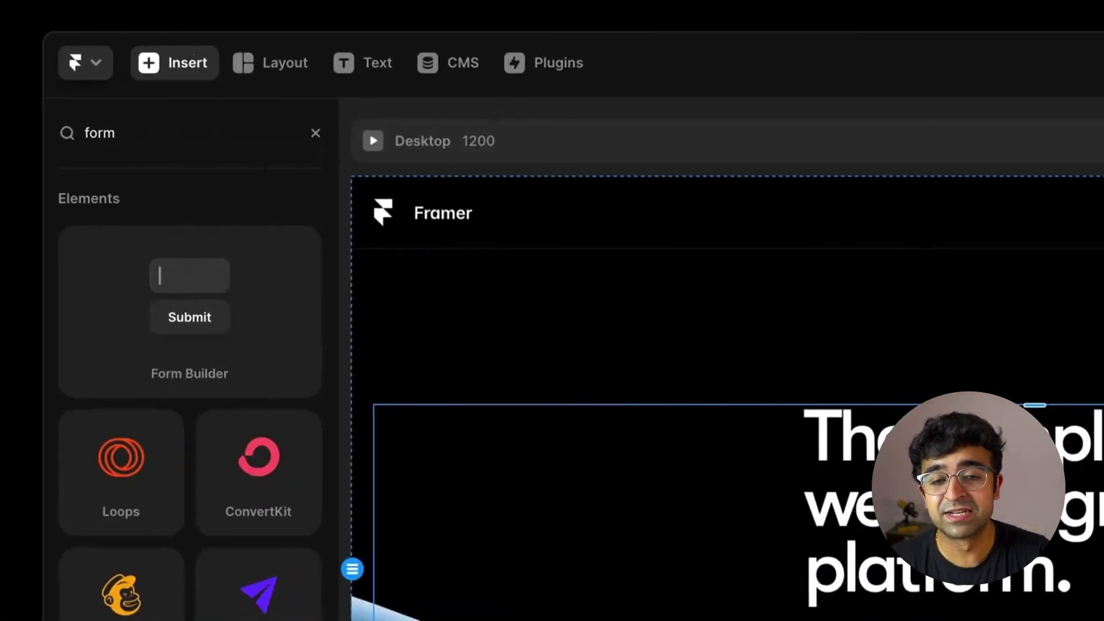
mouse_move(195, 316)
mouse_down()
mouse_move(741, 313)
mouse_move(770, 247)
mouse_up()
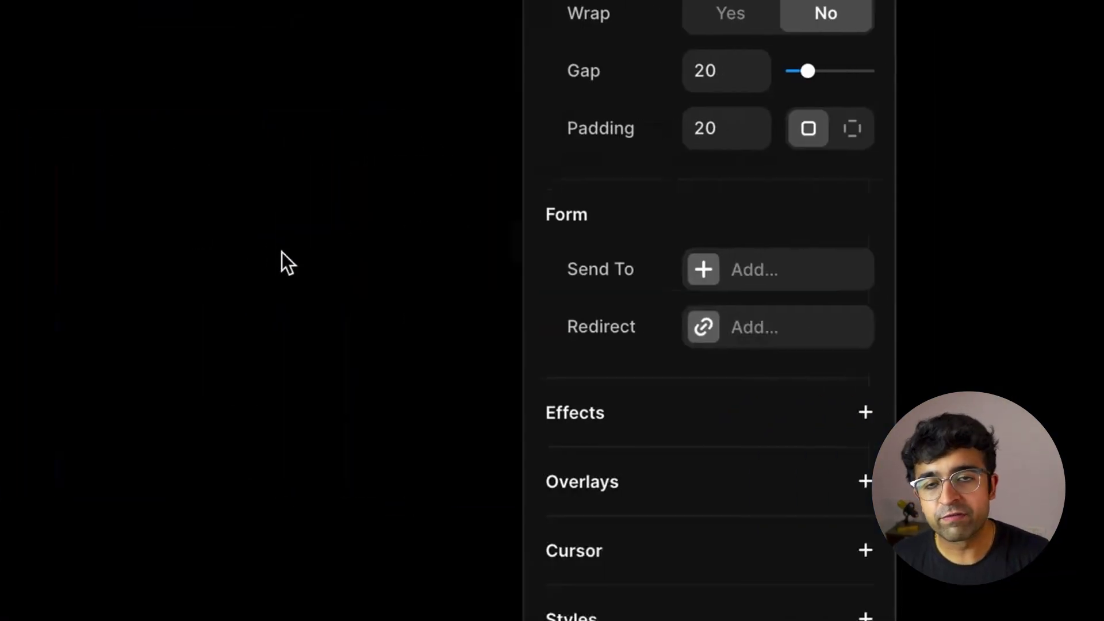
click(613, 280)
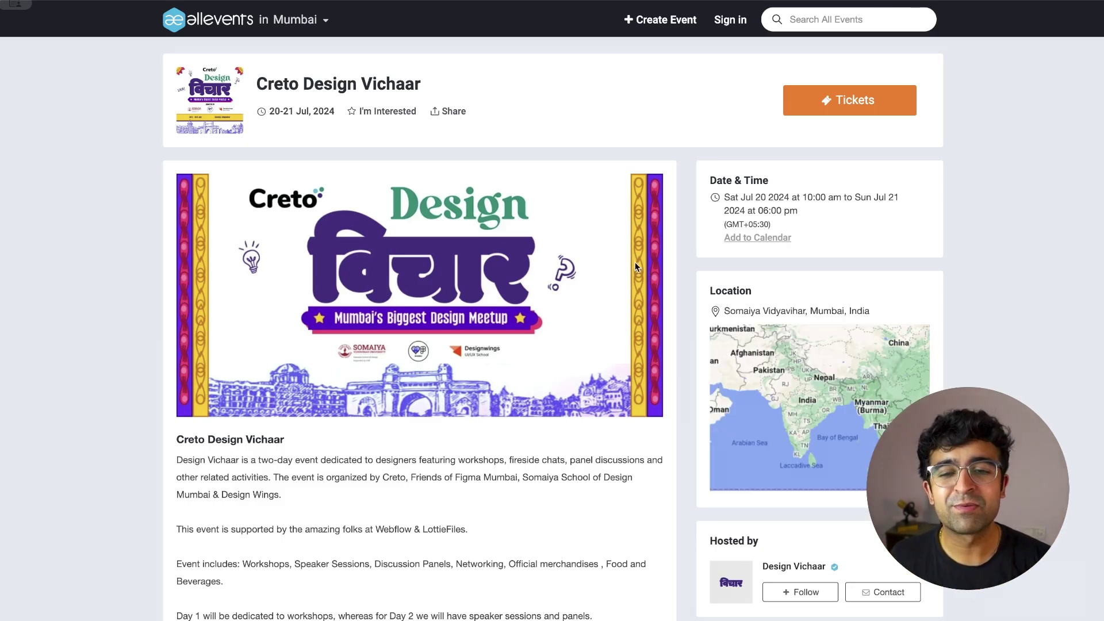
scroll(499, 369, down, 2)
scroll(500, 368, up, 2)
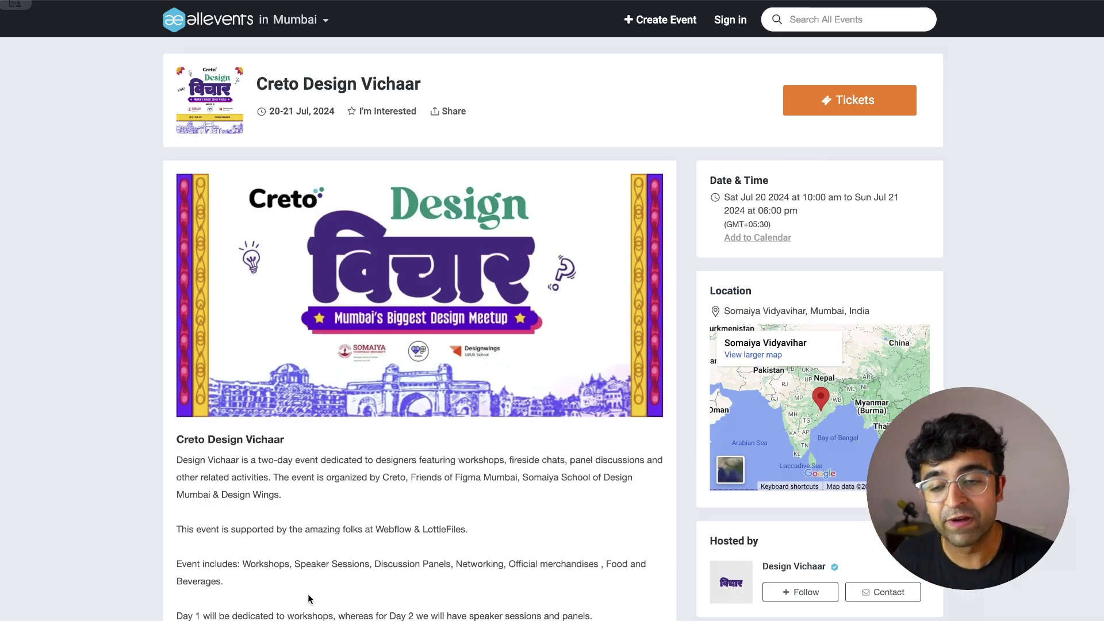
scroll(308, 599, down, 3)
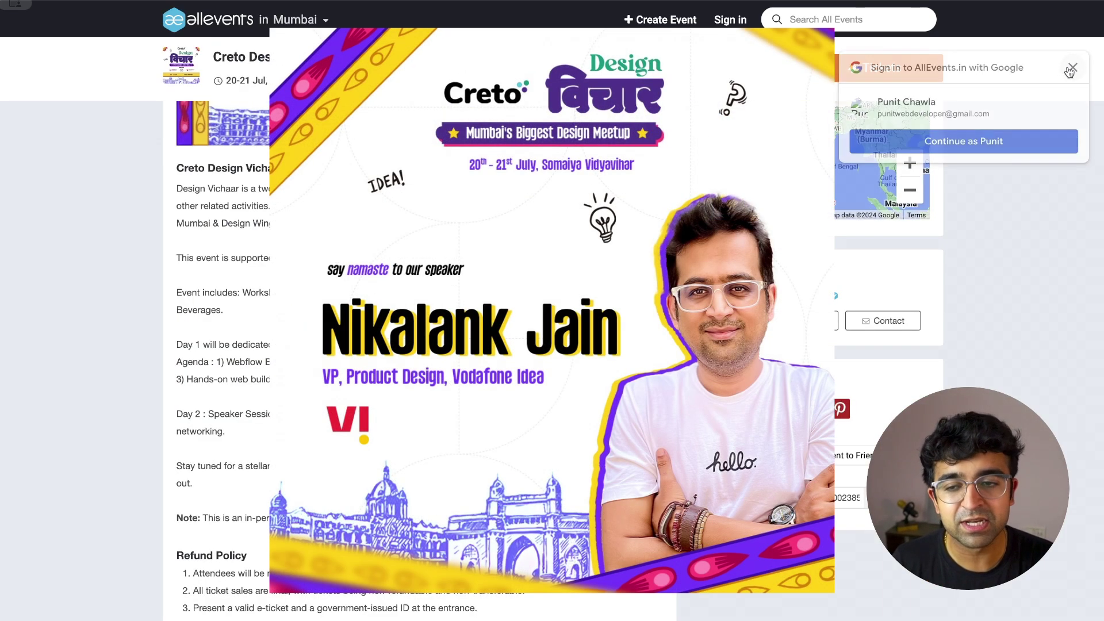
Step: Dismiss the Google sign-in popup and show the Creto Design Vichaar ticket options
click(1063, 71)
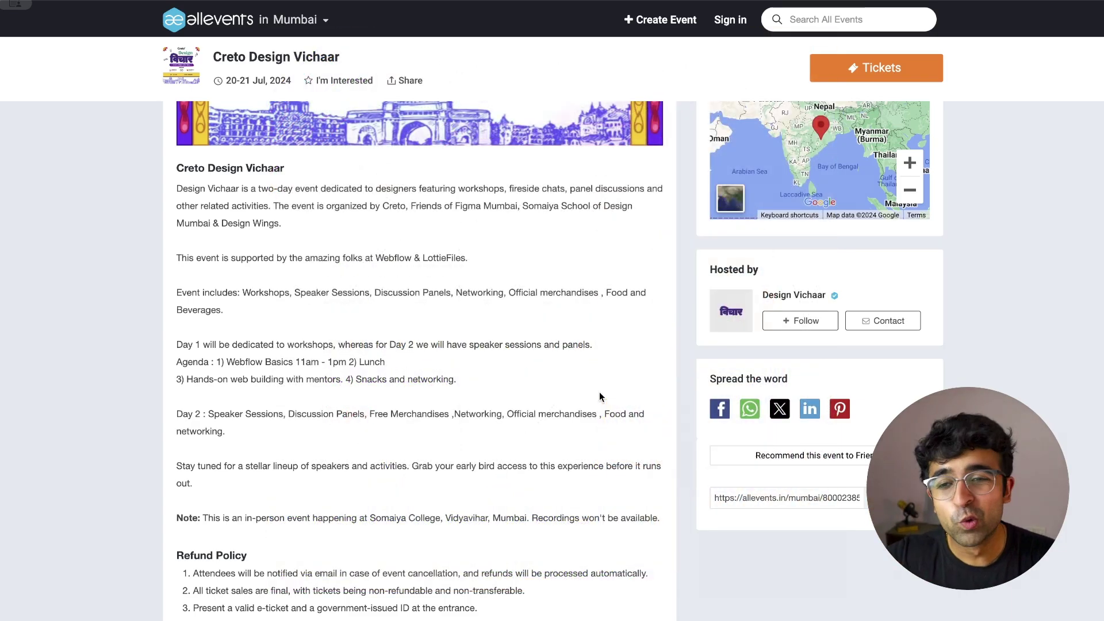
scroll(599, 396, down, 2)
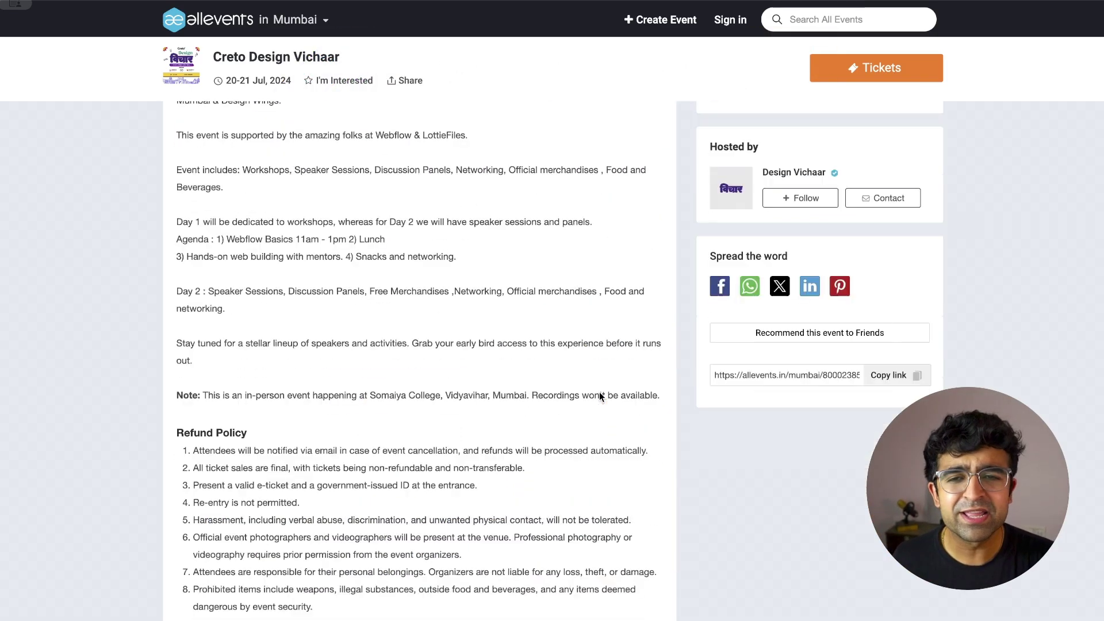
scroll(600, 396, up, 10)
click(860, 102)
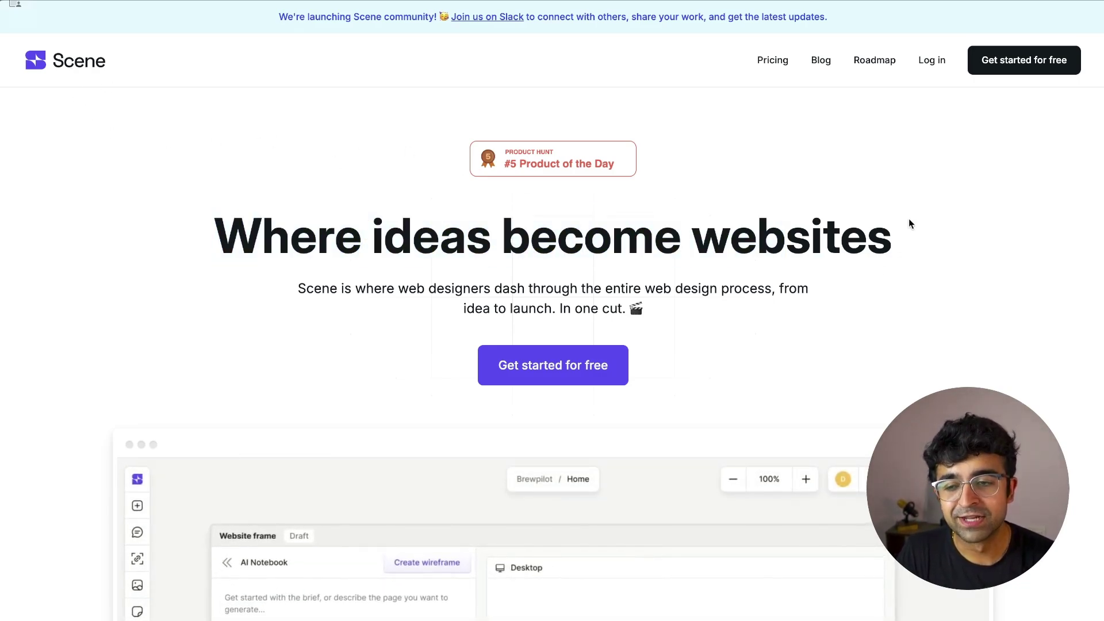
scroll(909, 219, down, 3)
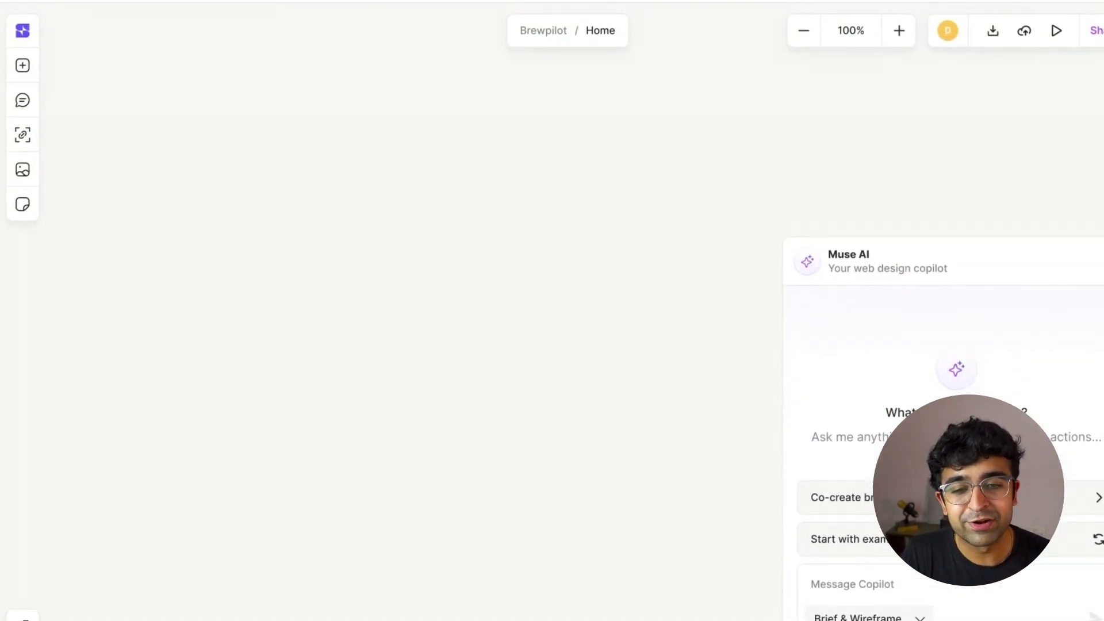
Step: Send the Brewpilot landing-page prompt to Muse AI and generate its Desktop wireframe
key(ctrl+v)
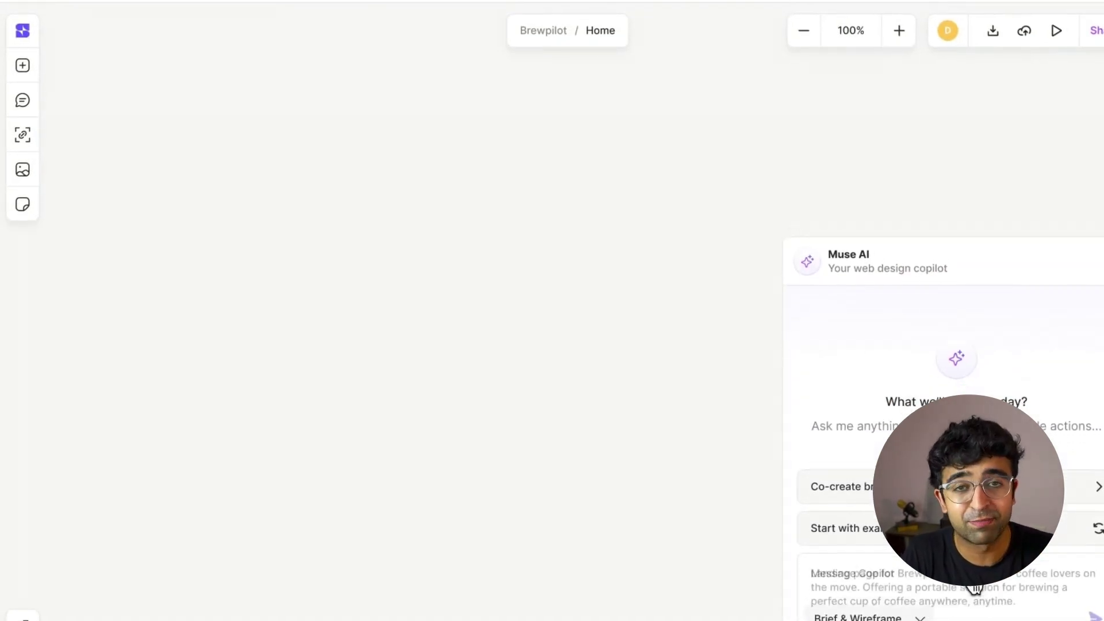
click(1094, 616)
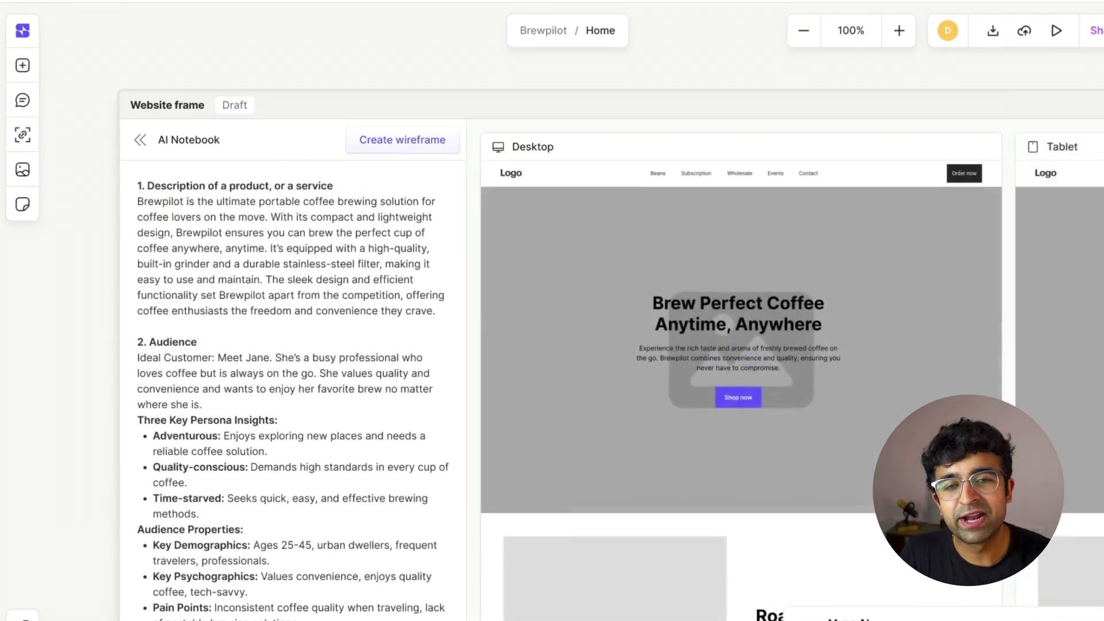
click(604, 259)
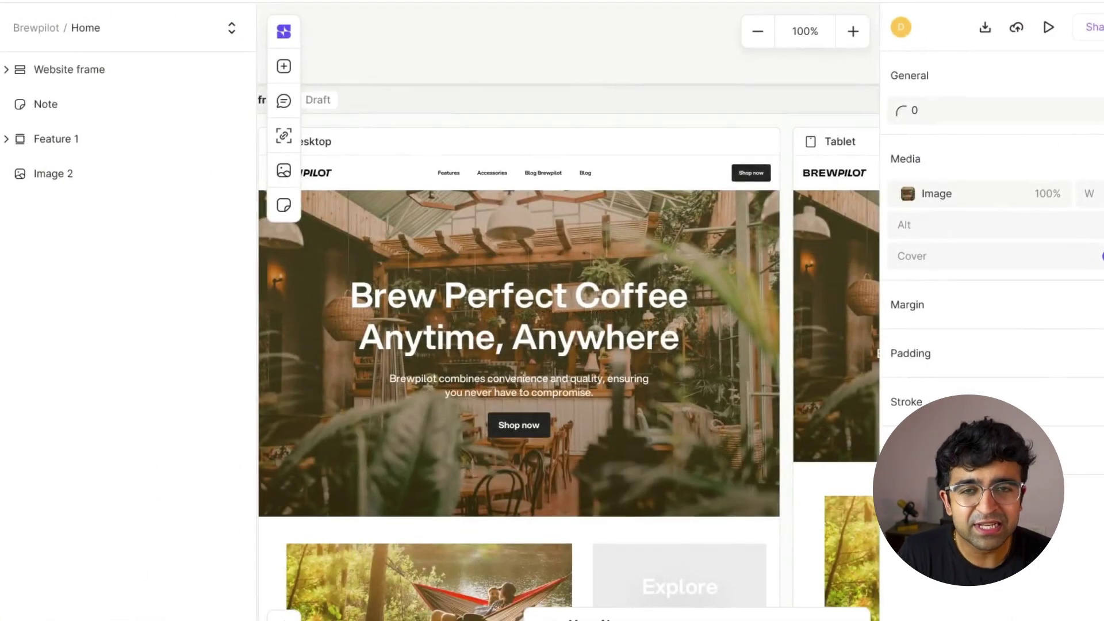
key(Escape)
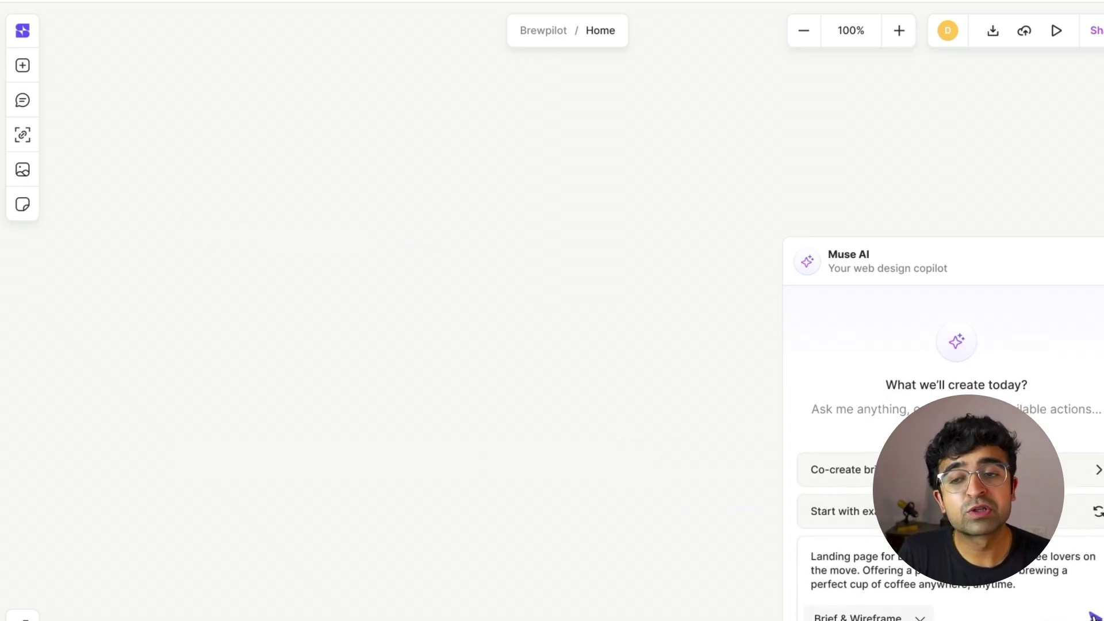
click(1093, 615)
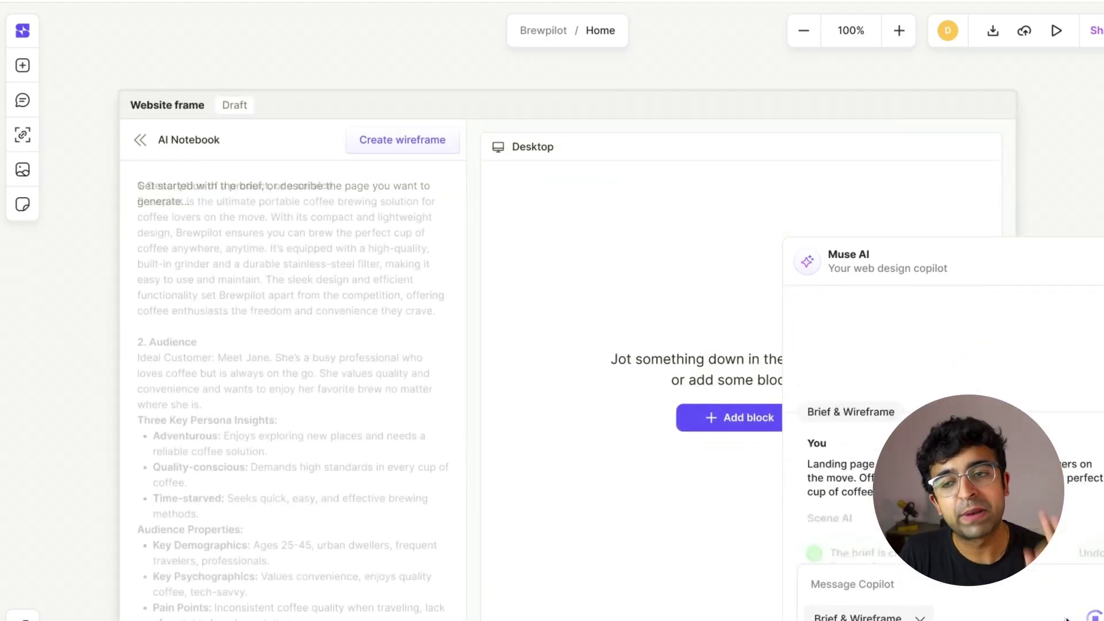
click(1027, 528)
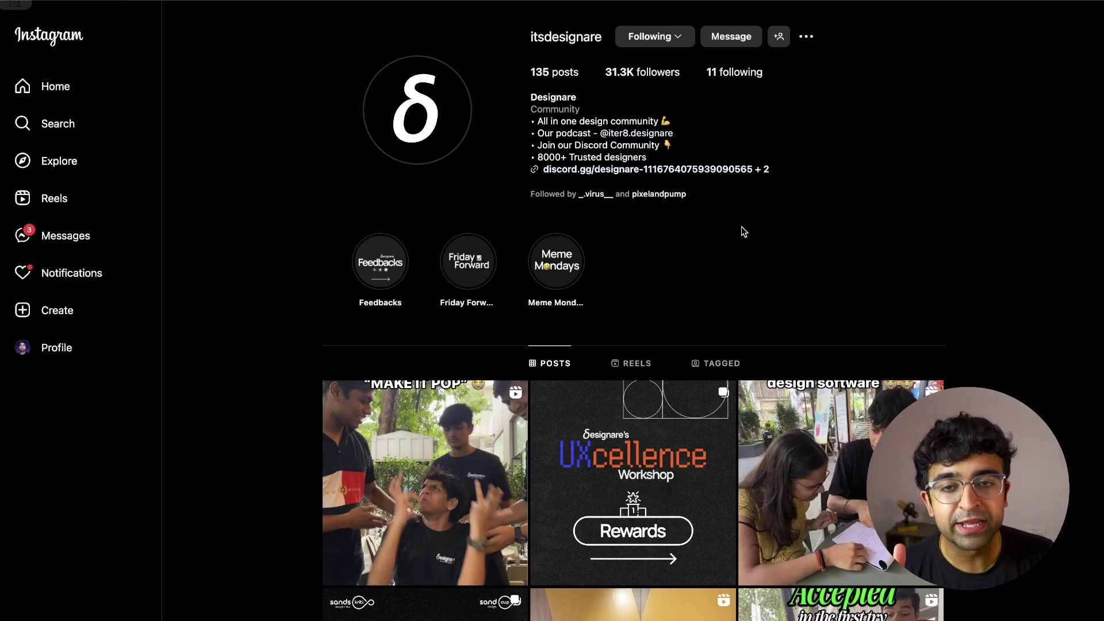
scroll(744, 231, down, 5)
scroll(742, 232, down, 2)
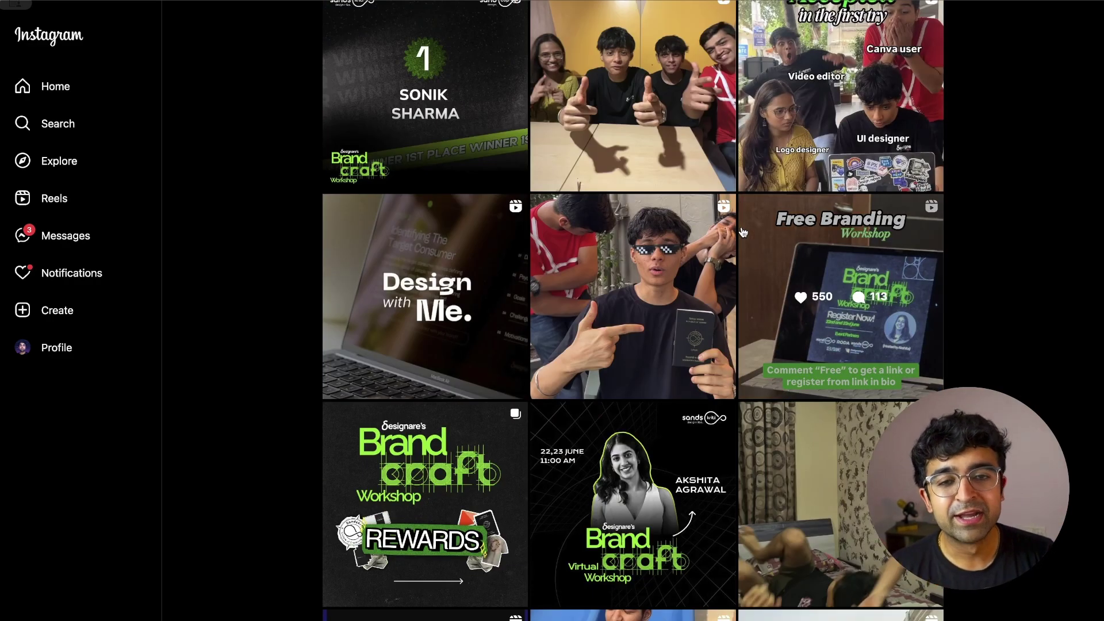
scroll(743, 232, down, 4)
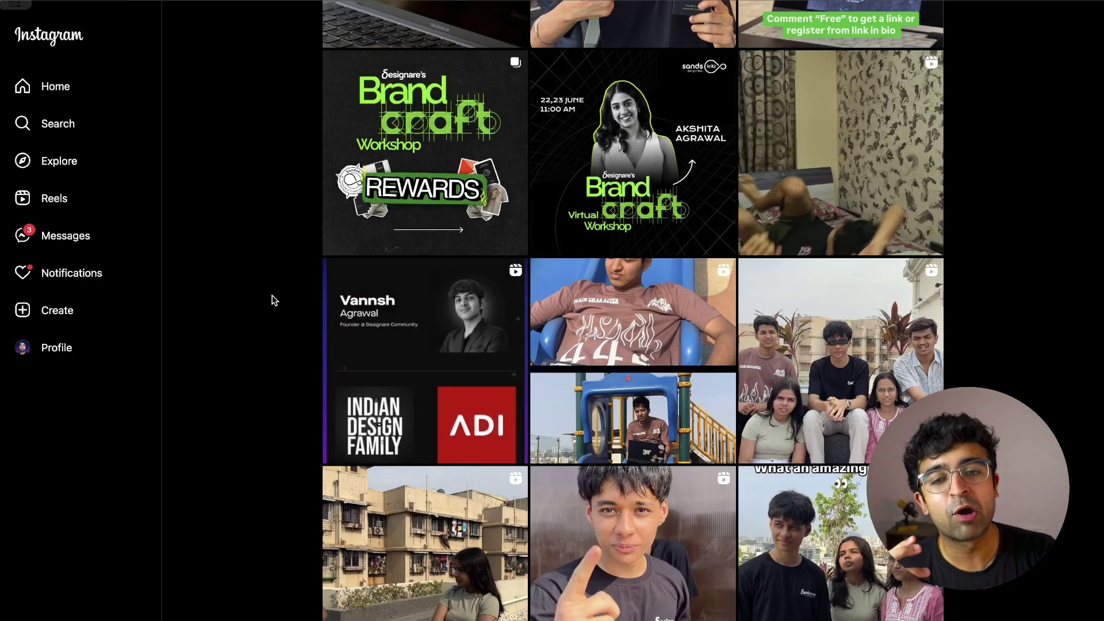
scroll(267, 300, up, 4)
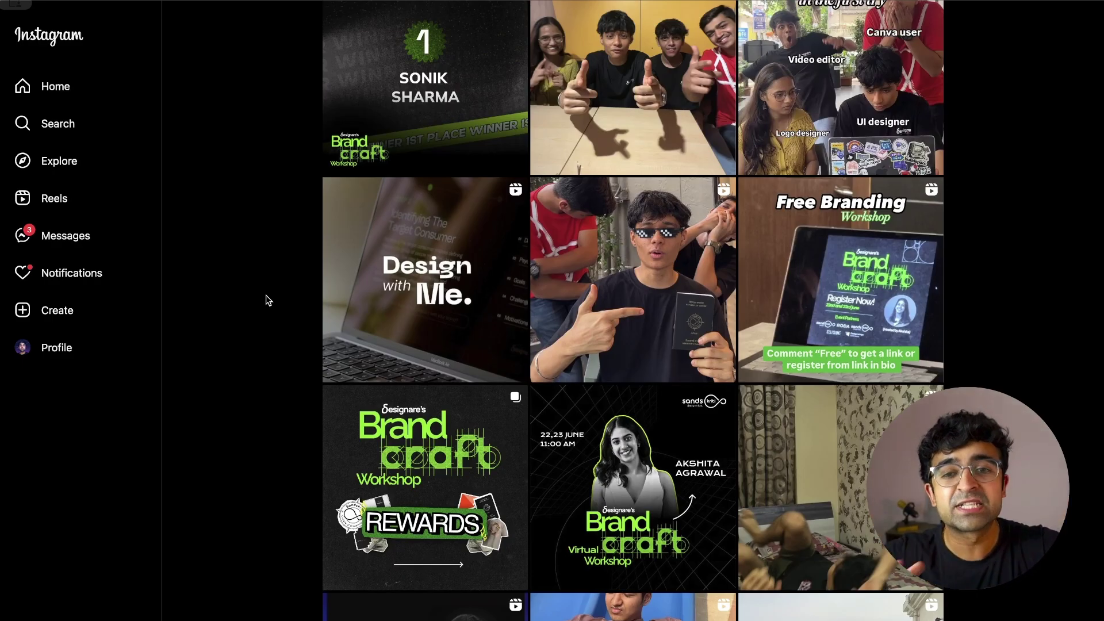
scroll(299, 270, down, 4)
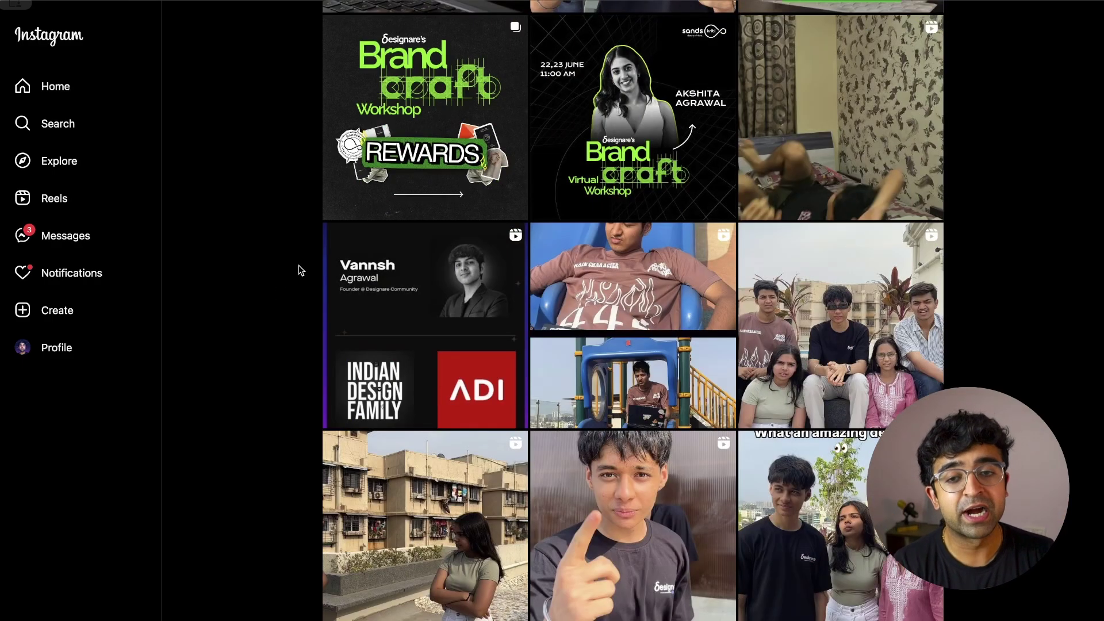
scroll(299, 270, down, 3)
scroll(299, 270, down, 2)
scroll(299, 270, down, 2)
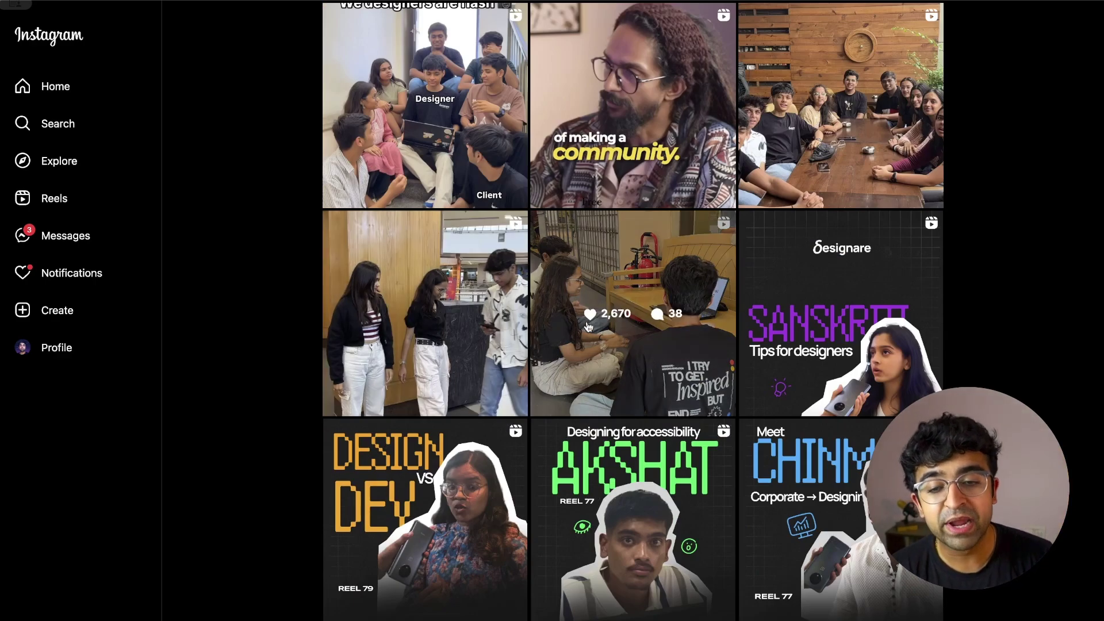
mouse_move(840, 312)
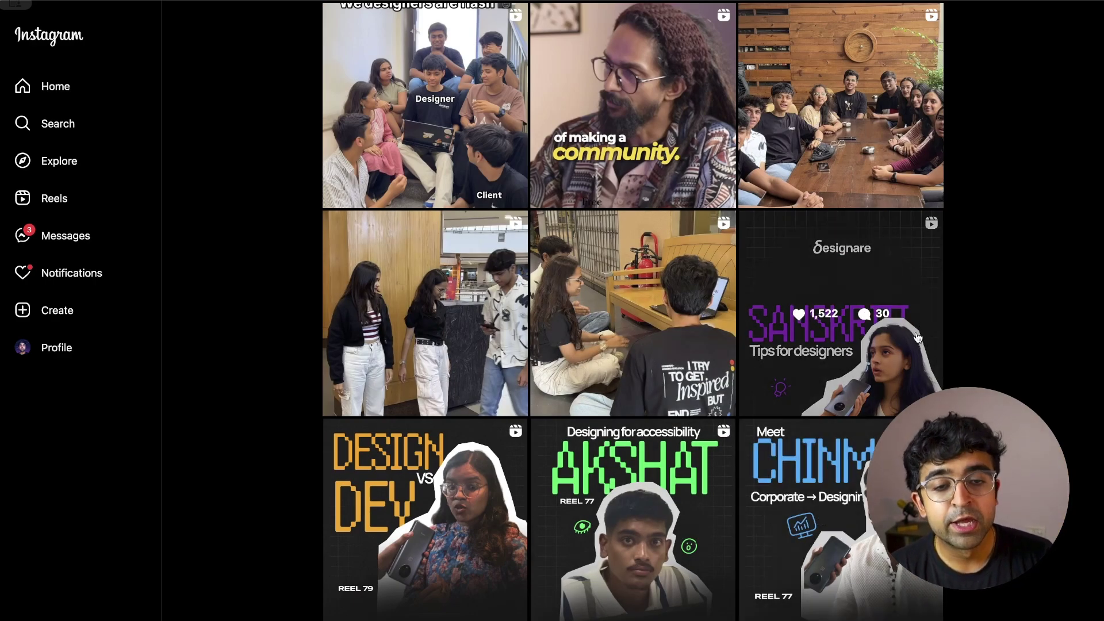
scroll(871, 483, down, 4)
scroll(871, 484, down, 5)
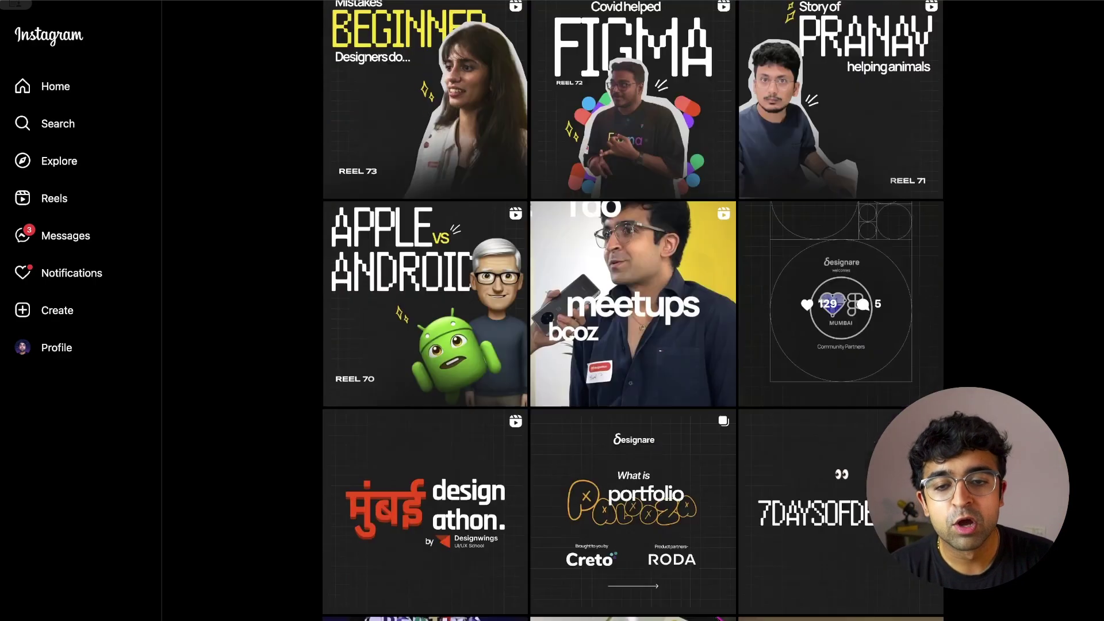
scroll(821, 270, up, 10)
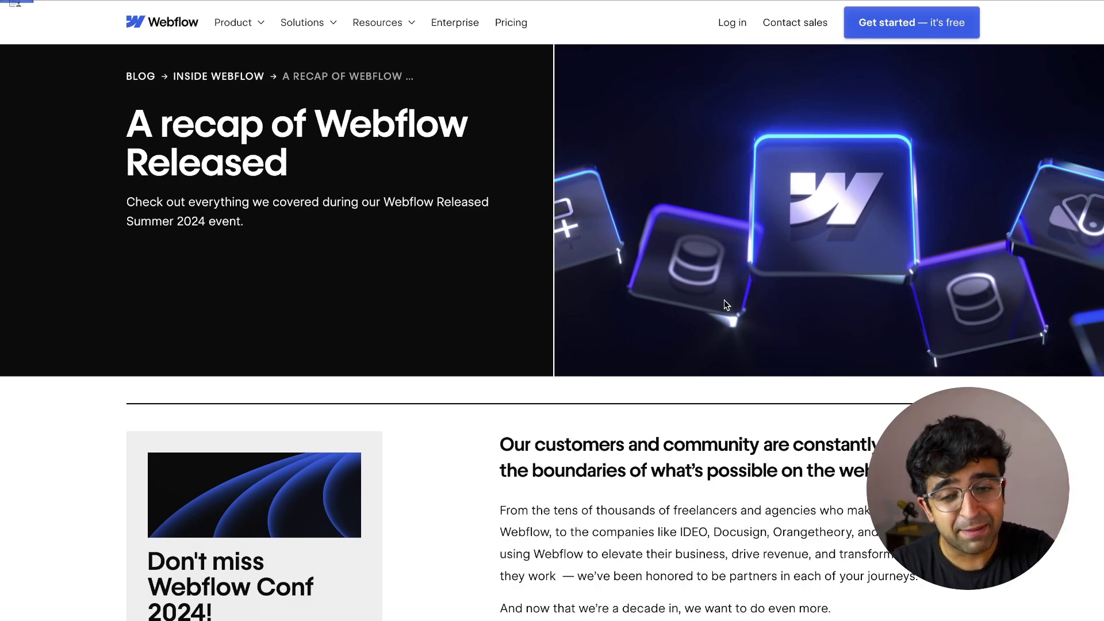
scroll(736, 552, down, 10)
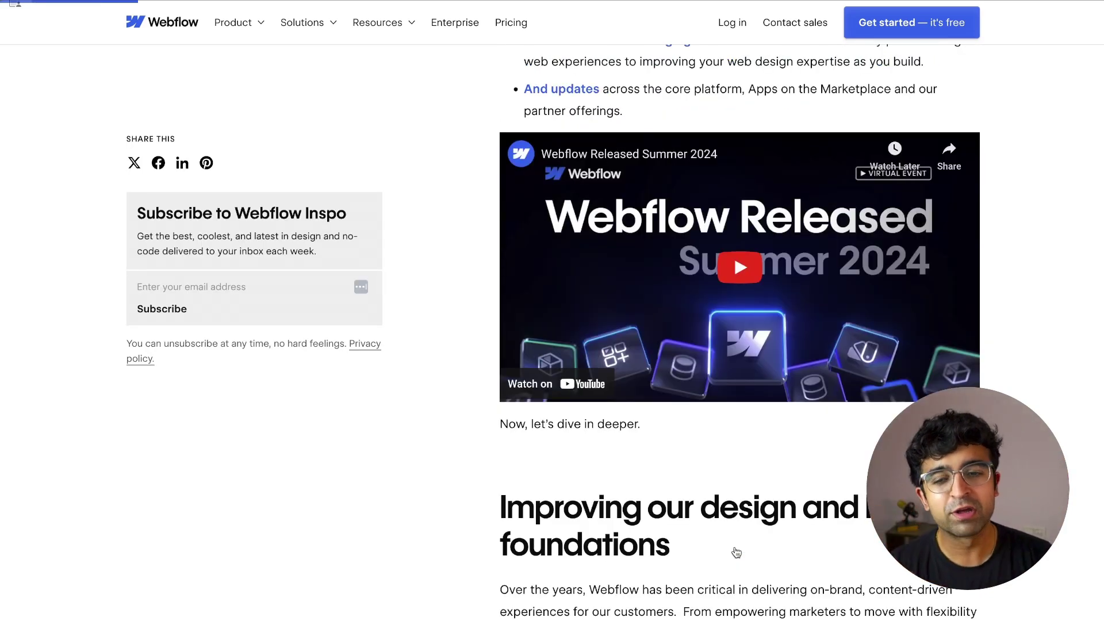
scroll(736, 552, down, 7)
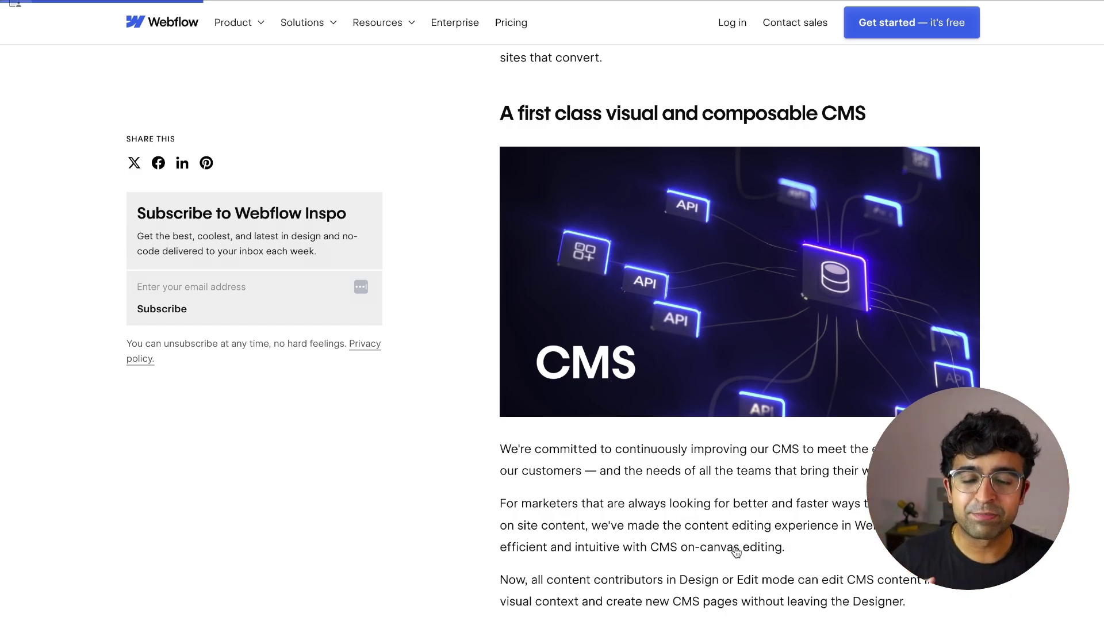
scroll(736, 552, up, 10)
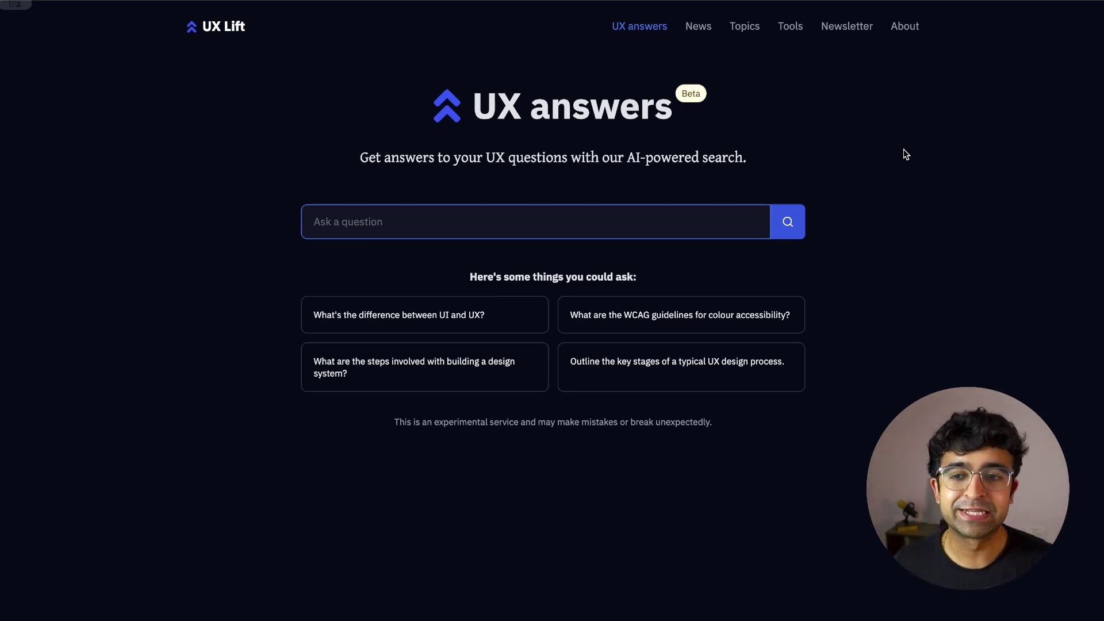
Step: Ask UX Lift 'What's the difference between UI and UX?' and highlight parts of the answer
click(527, 226)
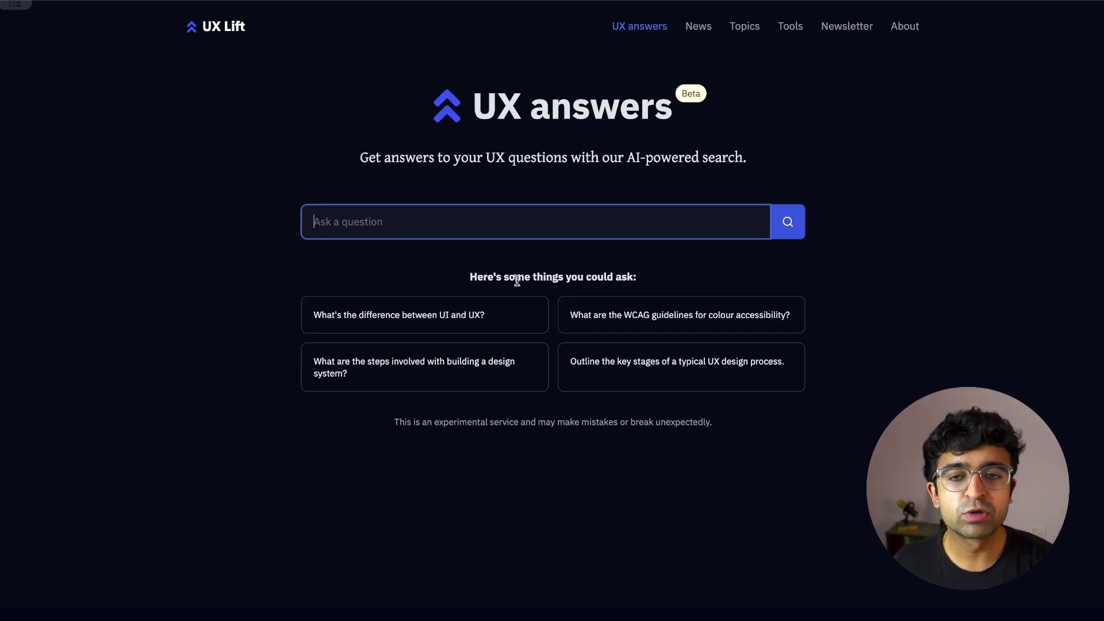
click(348, 322)
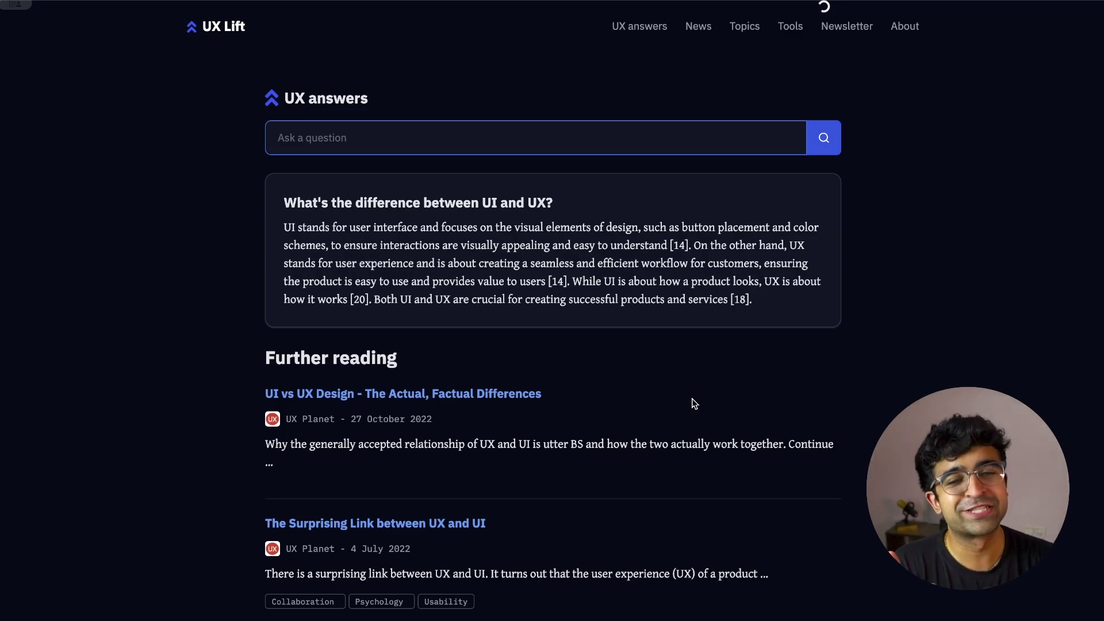
drag(278, 201, 758, 302)
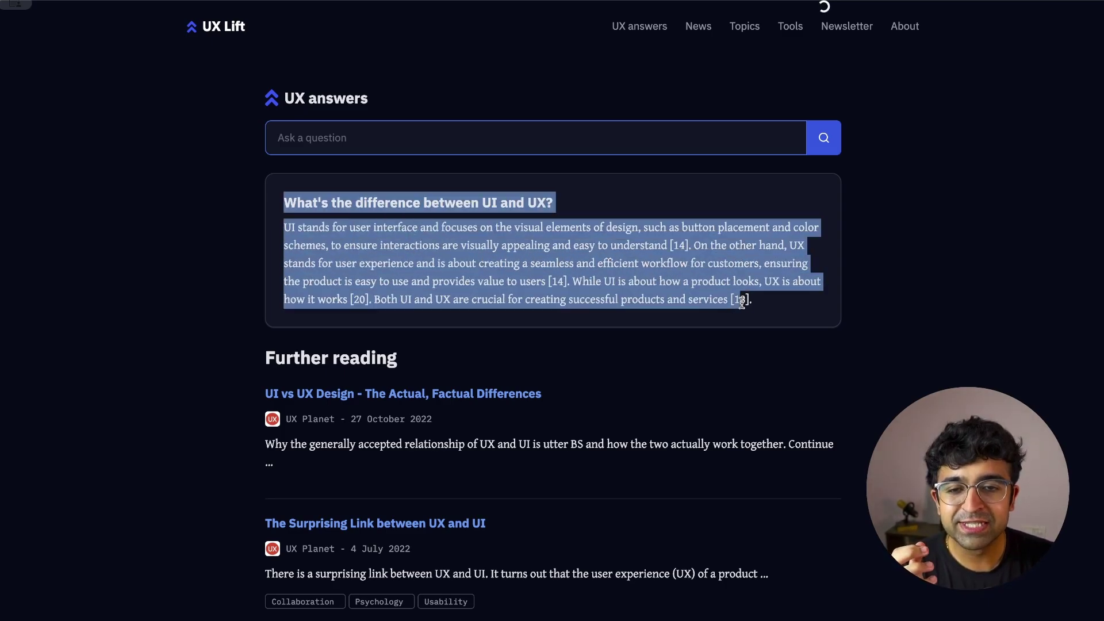
click(743, 299)
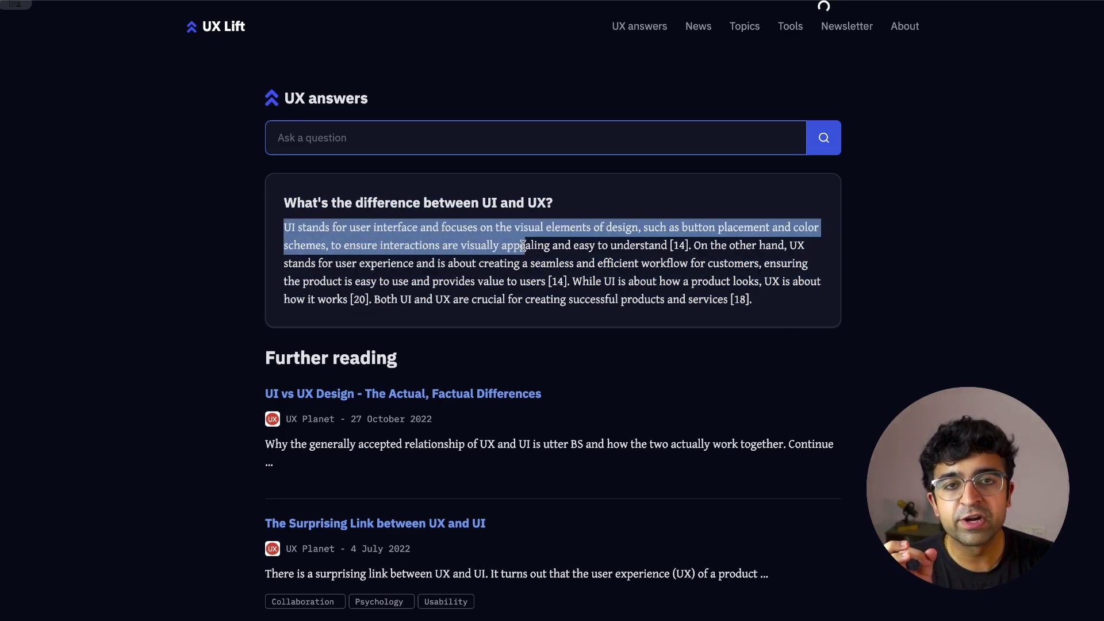
drag(277, 235, 814, 316)
click(790, 307)
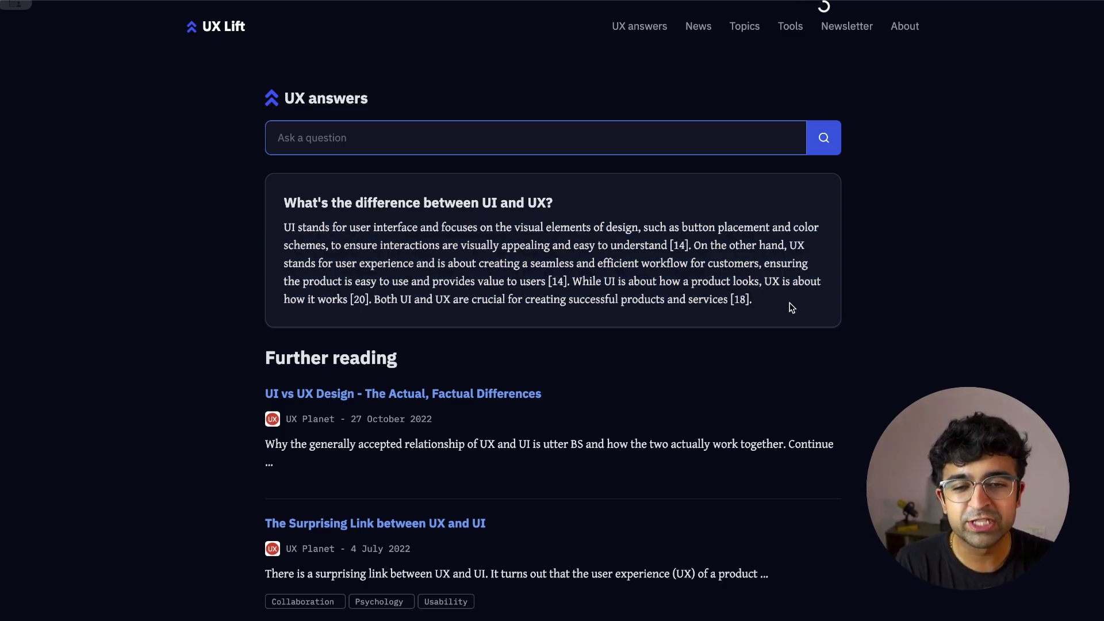
mouse_move(791, 307)
mouse_down()
mouse_move(492, 226)
mouse_move(227, 232)
mouse_move(772, 299)
mouse_up()
click(227, 232)
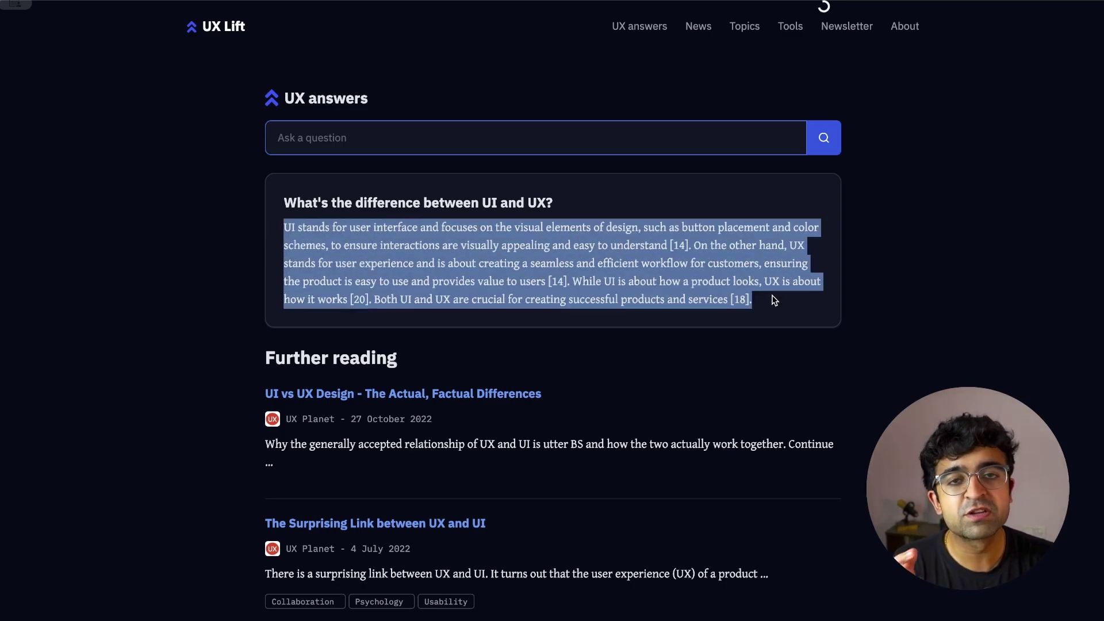
click(771, 299)
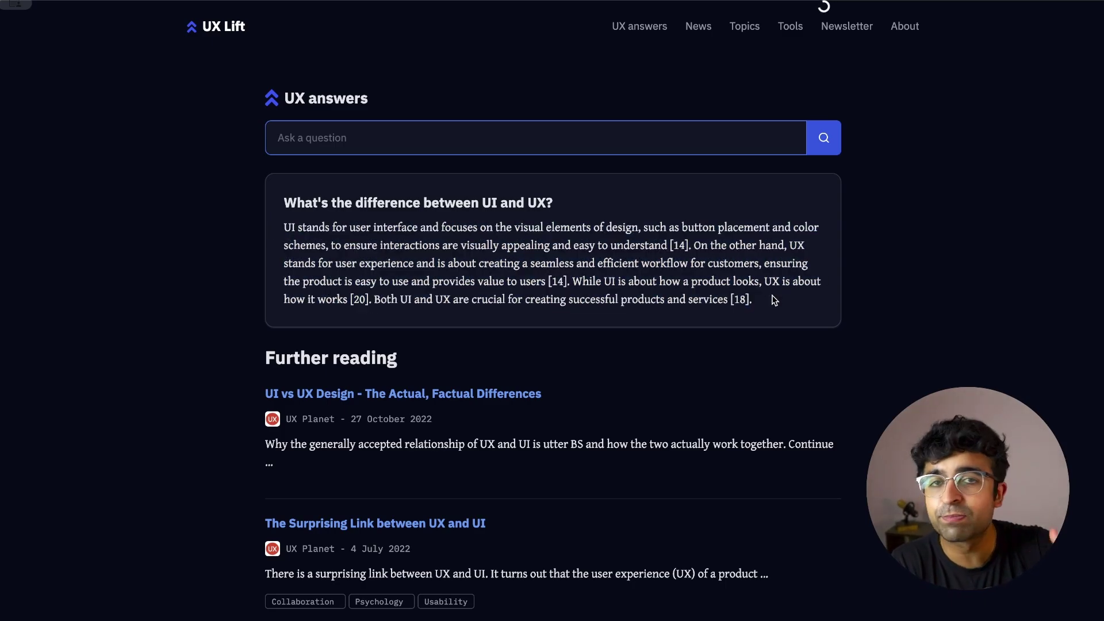
scroll(772, 300, down, 5)
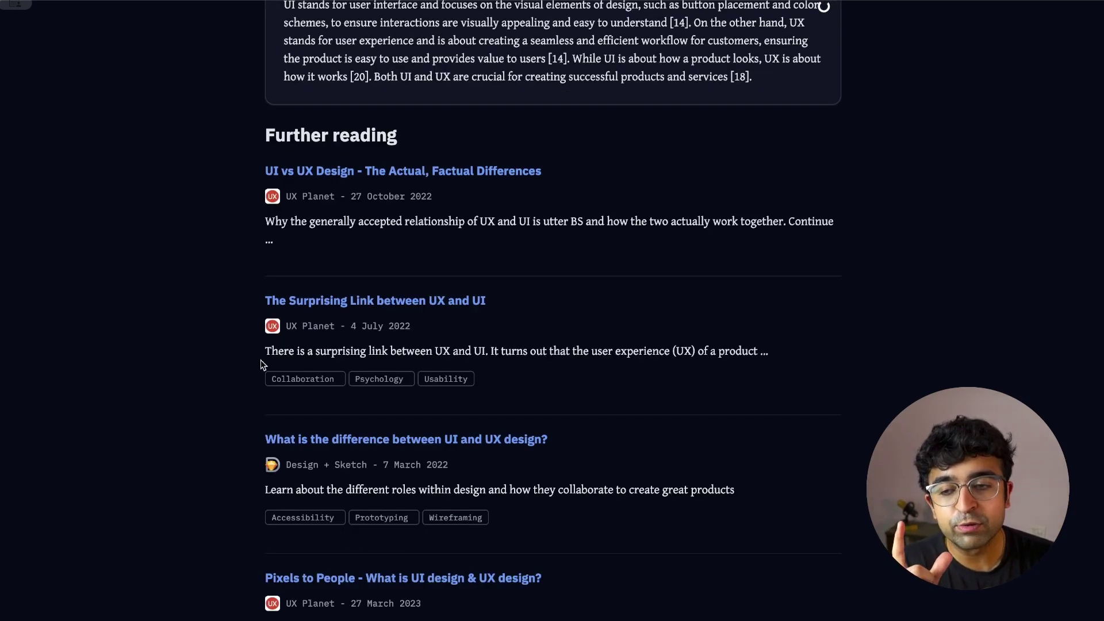
scroll(240, 366, down, 1)
scroll(241, 365, down, 4)
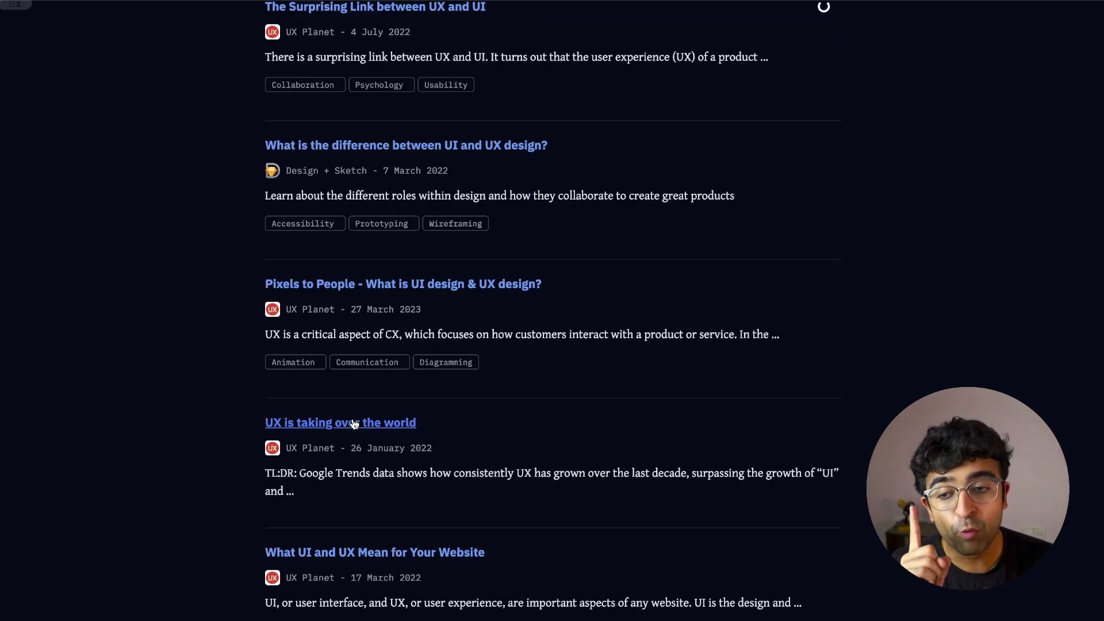
scroll(353, 424, down, 4)
scroll(341, 480, up, 7)
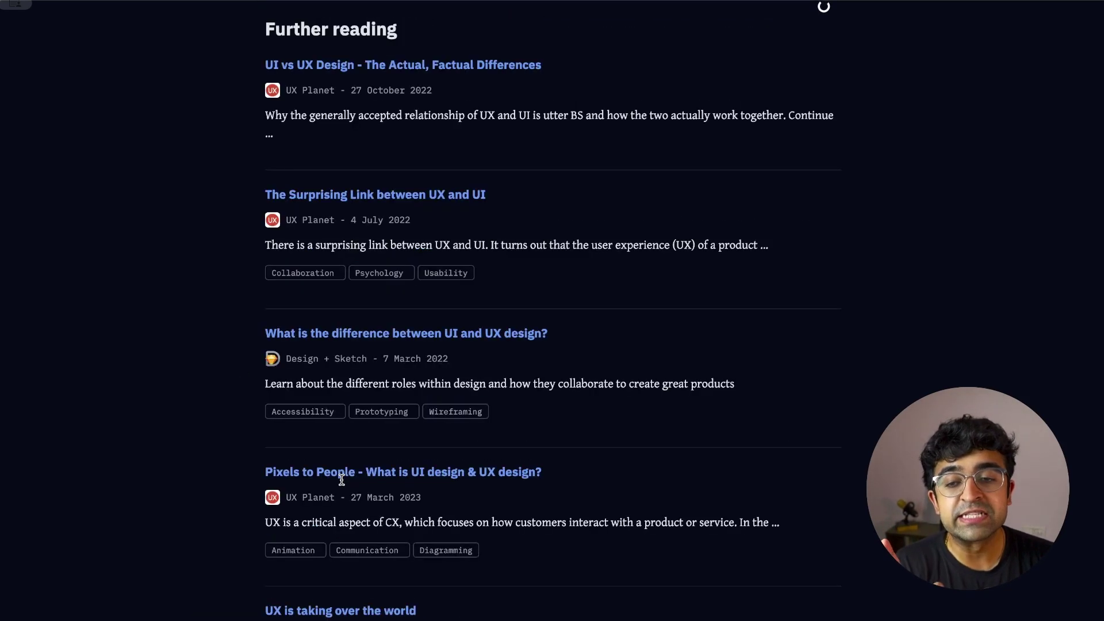
scroll(340, 481, up, 3)
scroll(341, 480, up, 3)
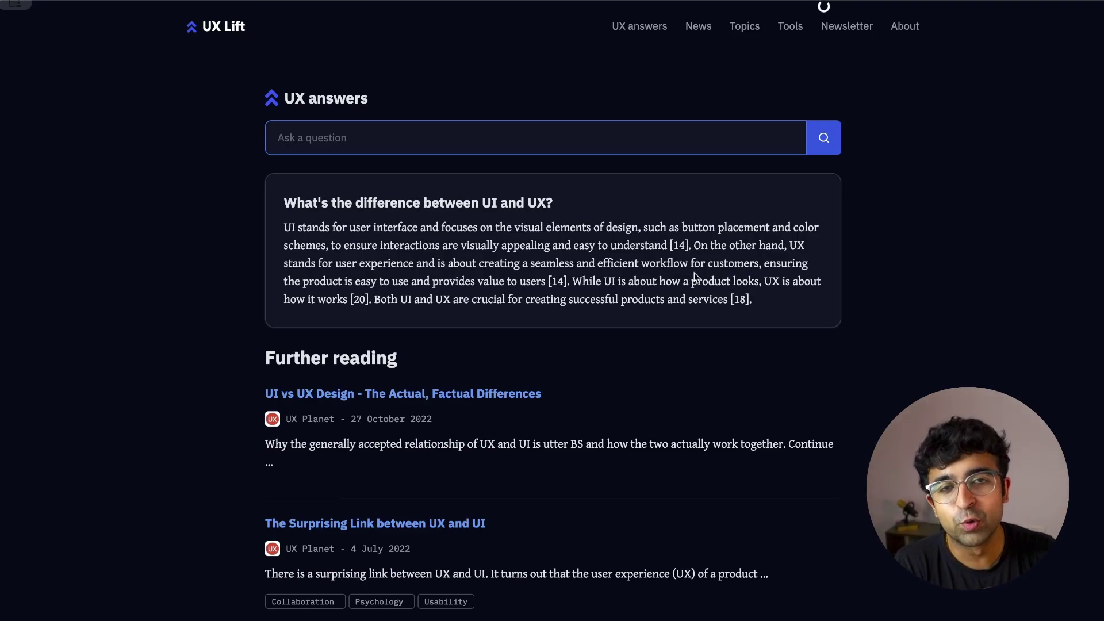
scroll(560, 256, down, 10)
scroll(561, 256, down, 5)
scroll(561, 257, down, 4)
scroll(561, 256, up, 8)
scroll(560, 256, up, 6)
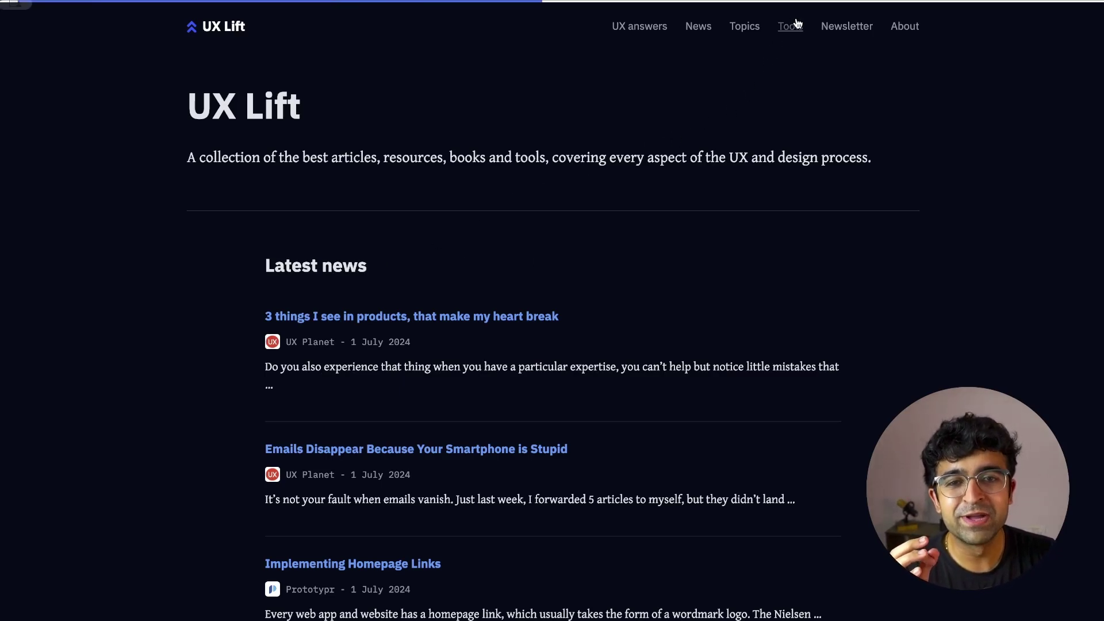
scroll(551, 346, down, 10)
scroll(551, 346, down, 3)
scroll(551, 346, up, 5)
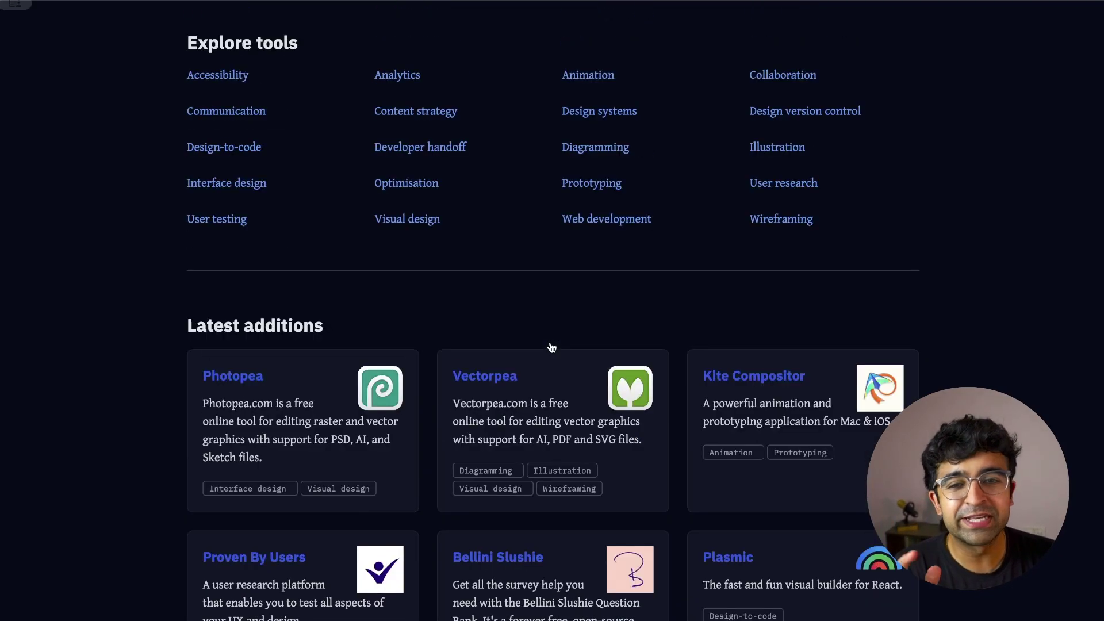
scroll(551, 346, up, 3)
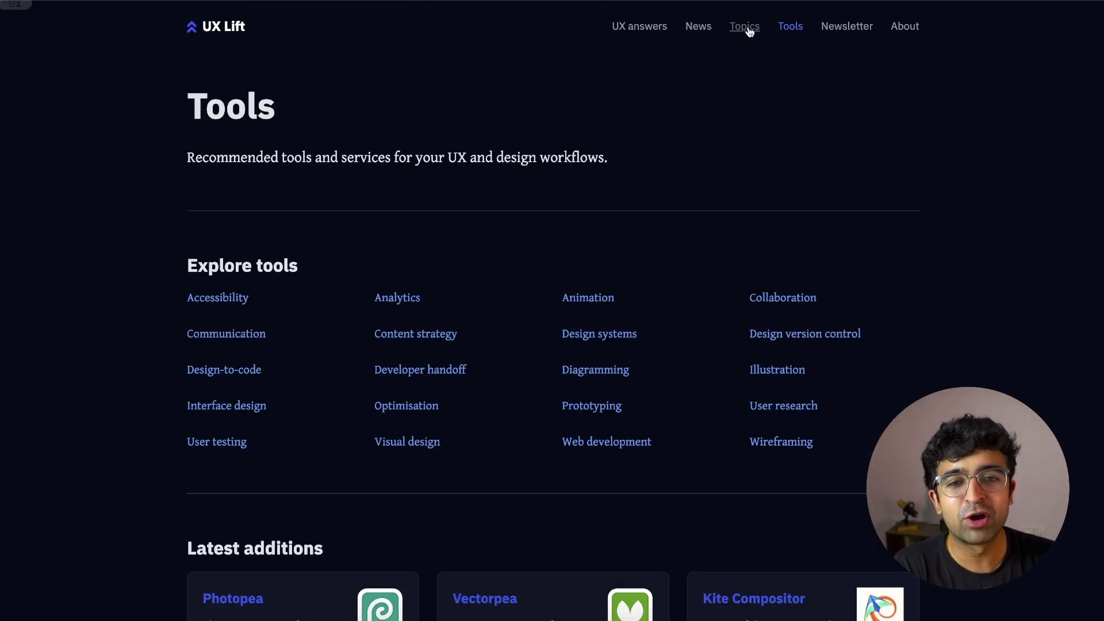